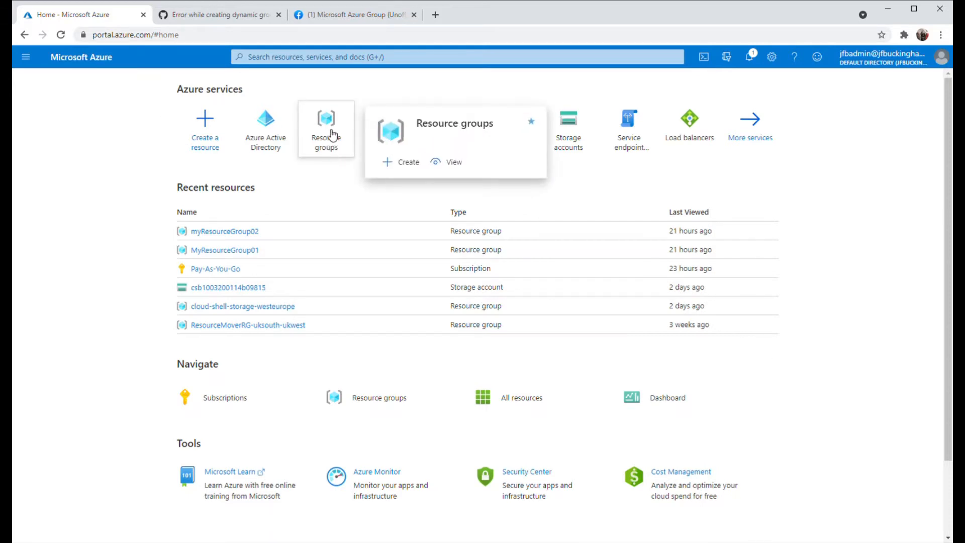
# Find Azure Active Directory by searching for "active", open its groups and start a new group
pyautogui.moveTo(272, 123)
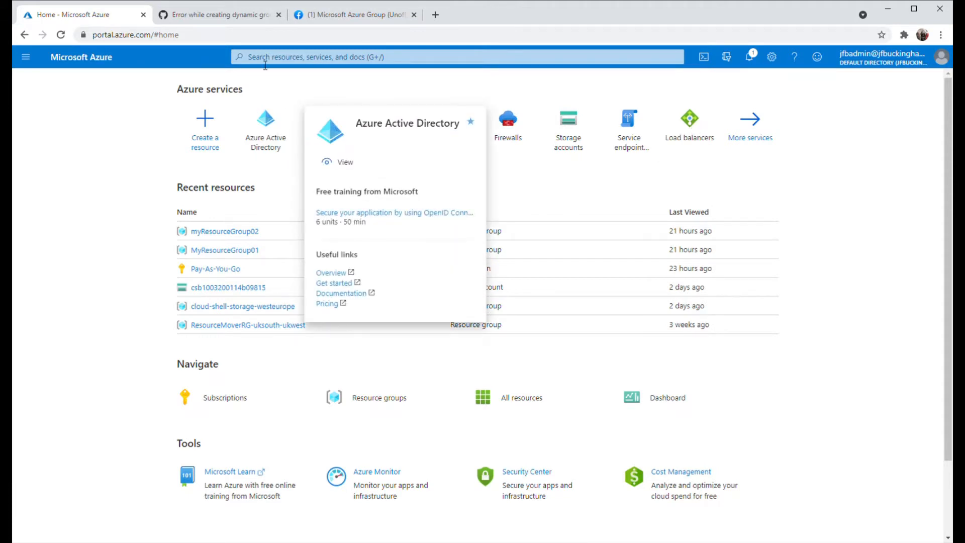
pyautogui.click(289, 63)
pyautogui.write('active')
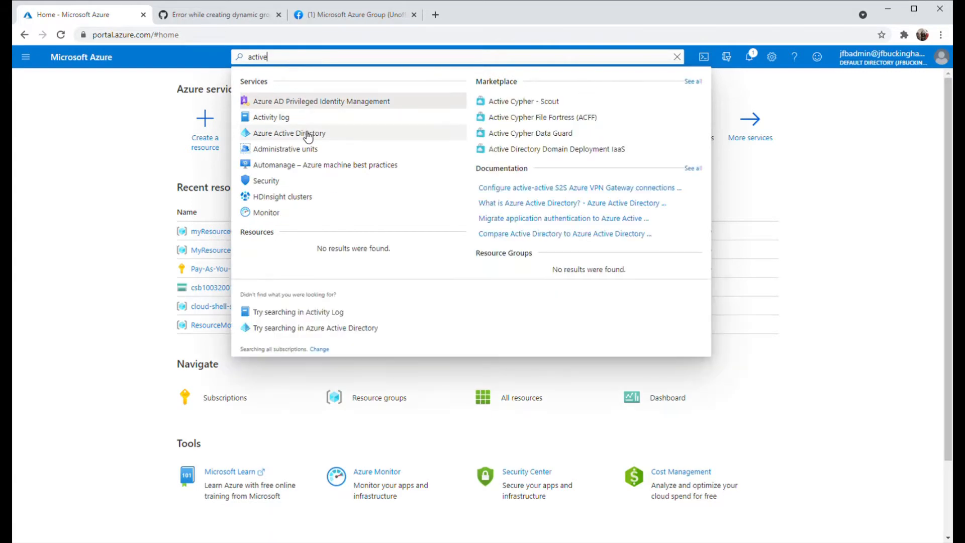
pyautogui.click(301, 133)
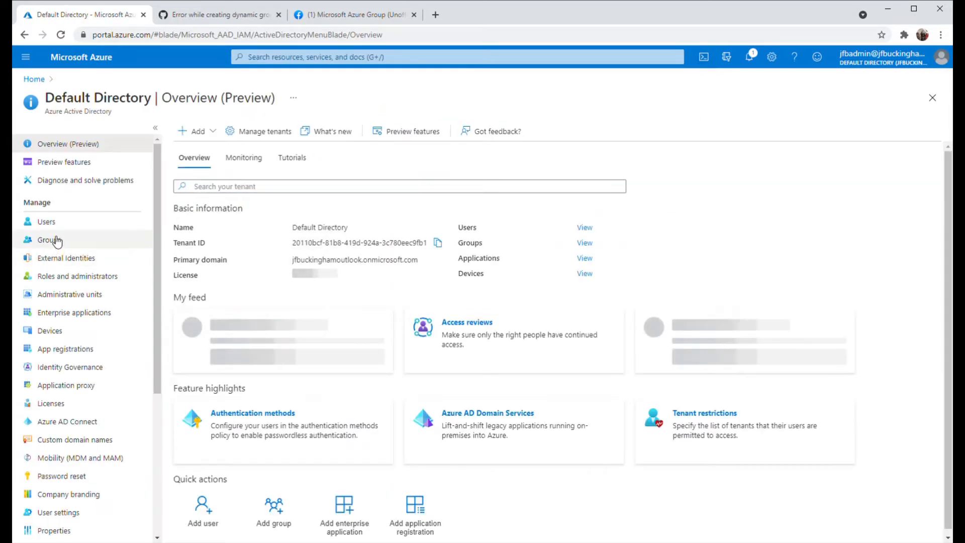
pyautogui.click(53, 241)
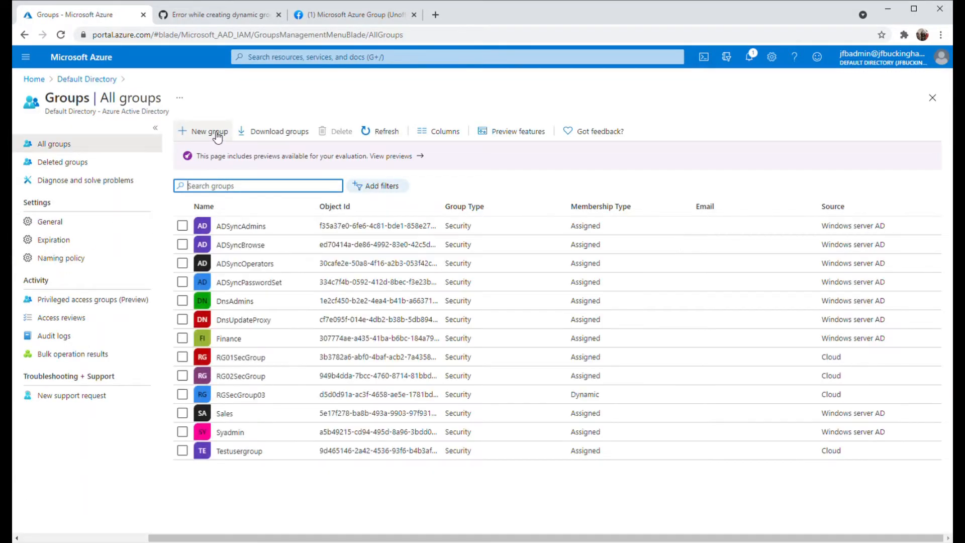
pyautogui.click(215, 133)
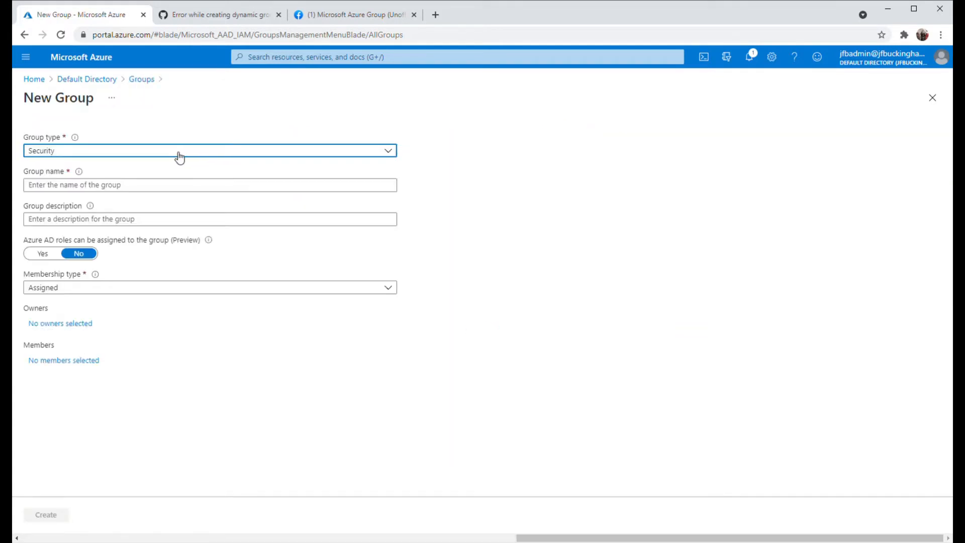
# Name the new Security group "BD Taam" and set its membership type to Dynamic User
pyautogui.click(176, 151)
pyautogui.click(166, 156)
pyautogui.click(164, 154)
pyautogui.click(150, 166)
pyautogui.click(140, 187)
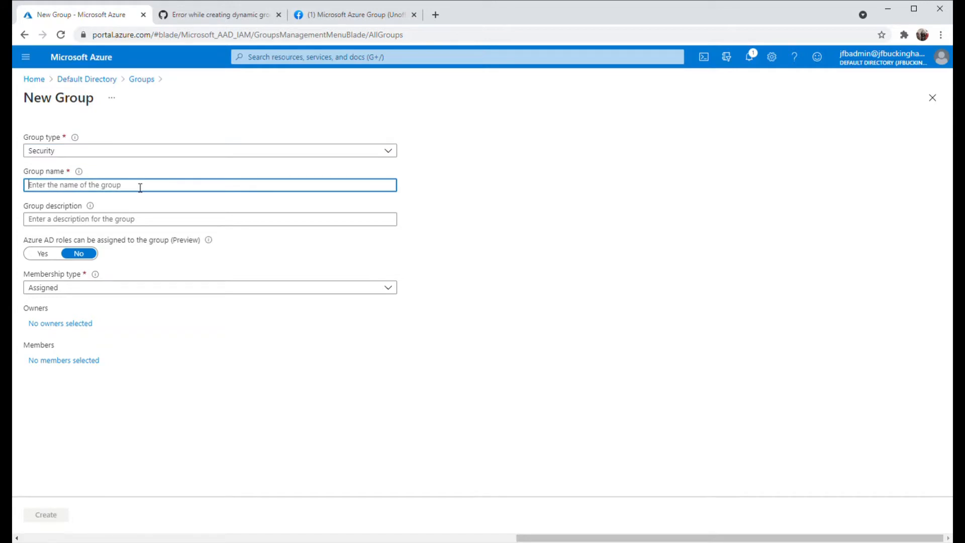
pyautogui.write('BD Team')
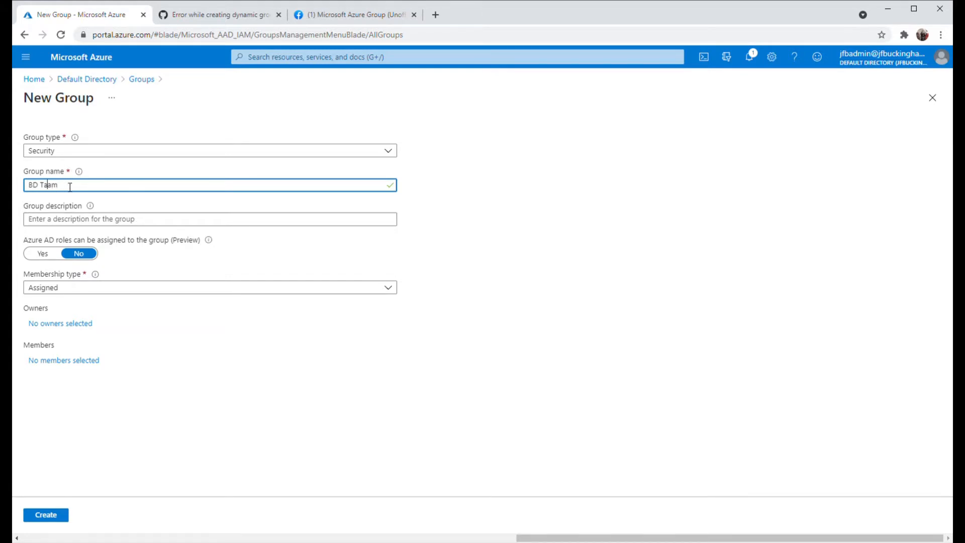
pyautogui.click(82, 287)
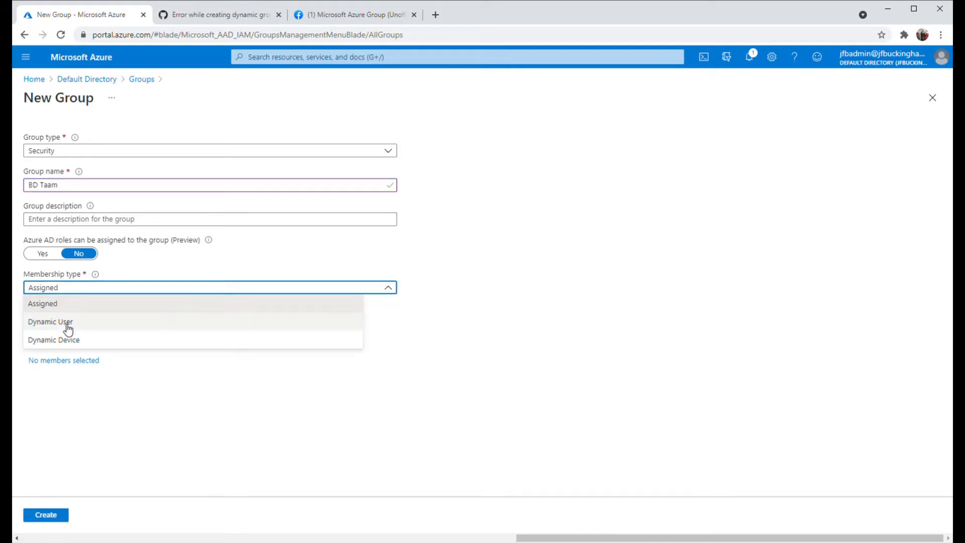
pyautogui.click(67, 328)
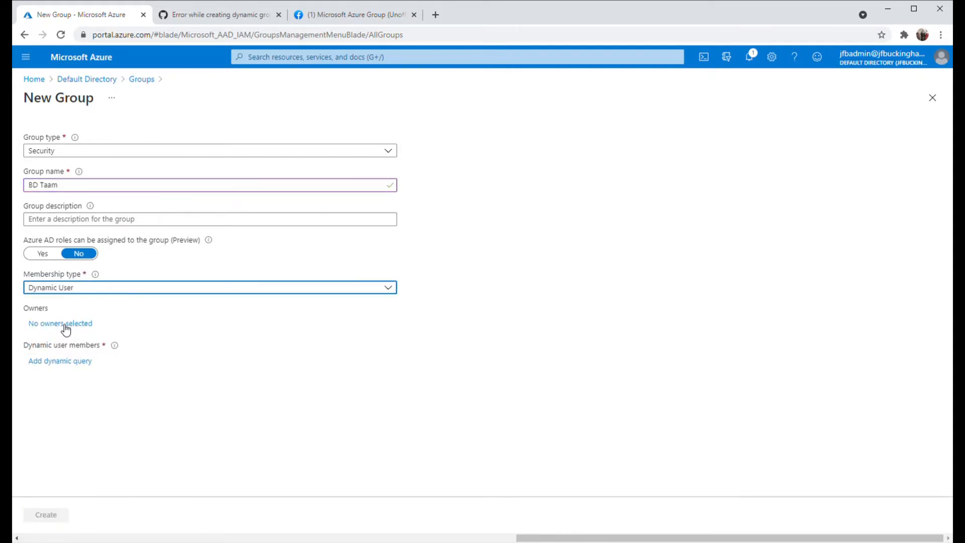
# Search the owners for "jfb" and assign the admin account as owner of the BD Taam group
pyautogui.click(65, 324)
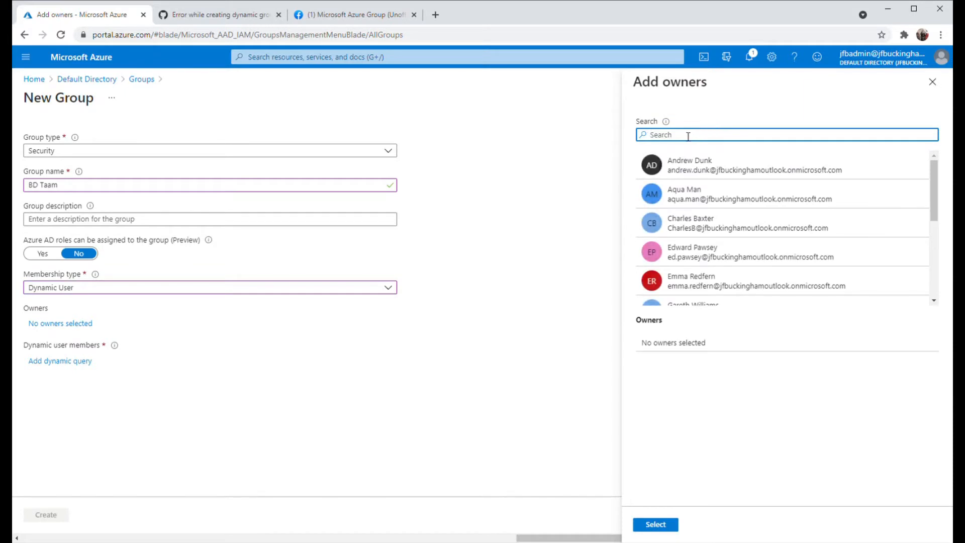
pyautogui.write('jfb')
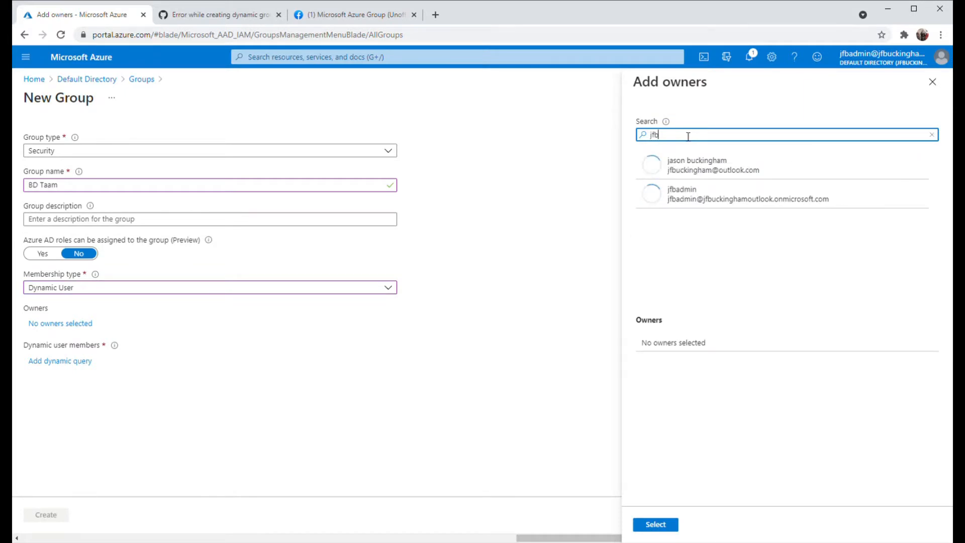
pyautogui.click(712, 204)
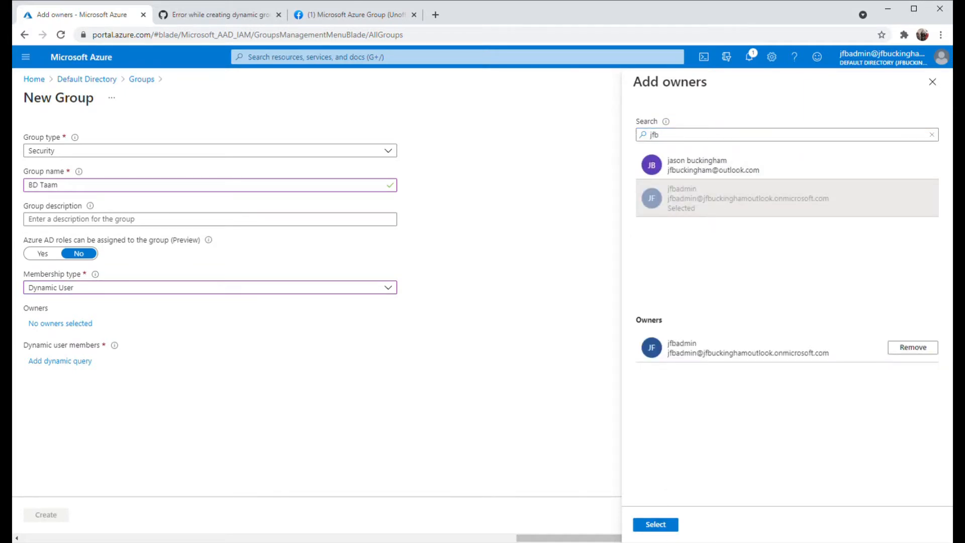
pyautogui.click(655, 524)
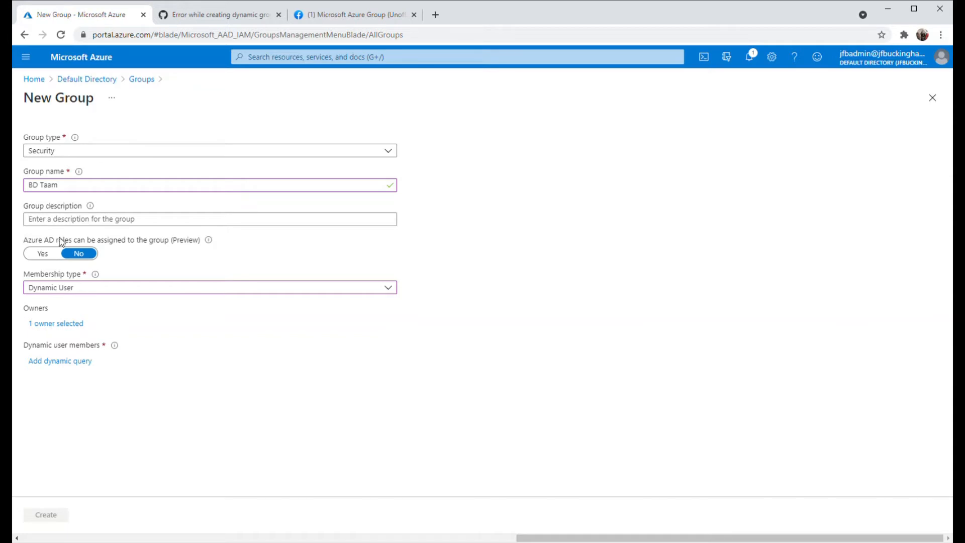
# Save a dynamic membership rule where department Equals "BD Team" and create the group
pyautogui.click(52, 362)
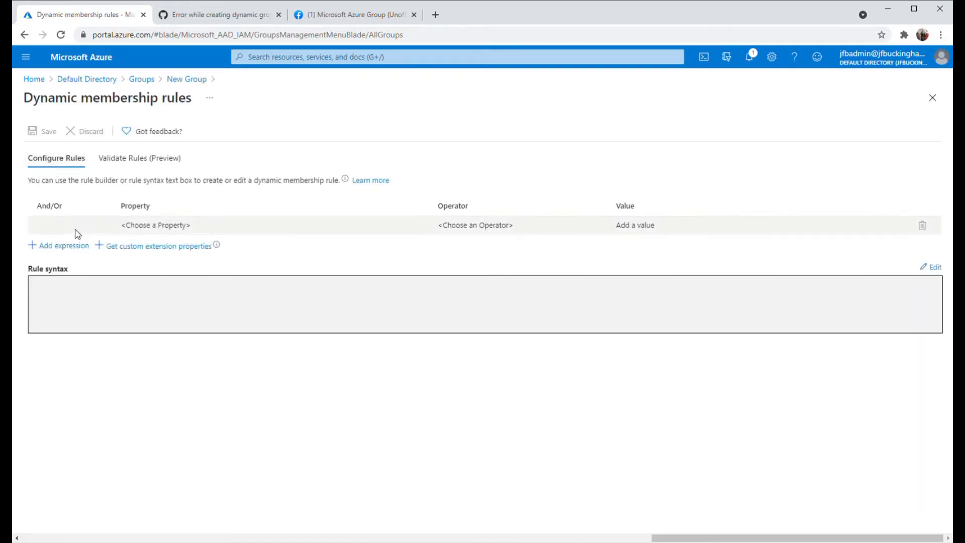
pyautogui.click(186, 230)
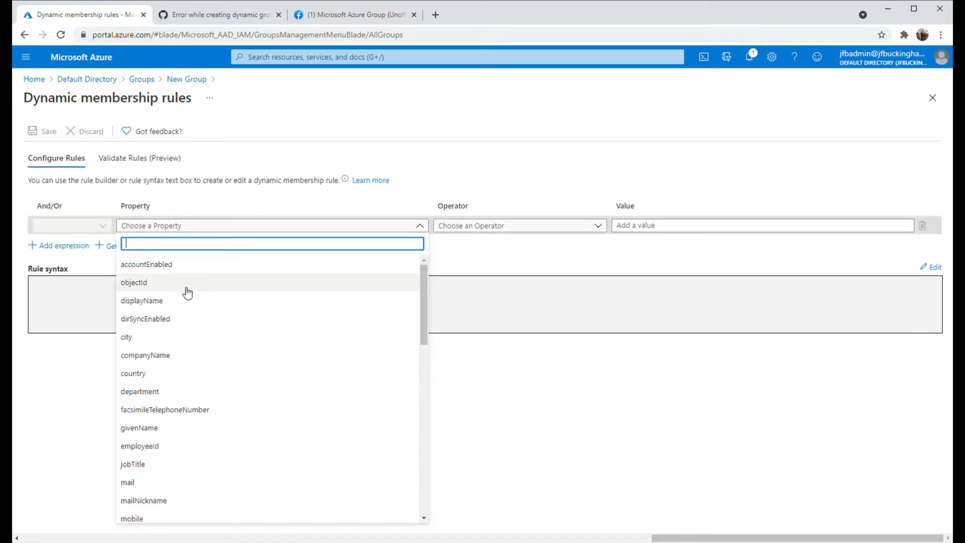
pyautogui.click(148, 394)
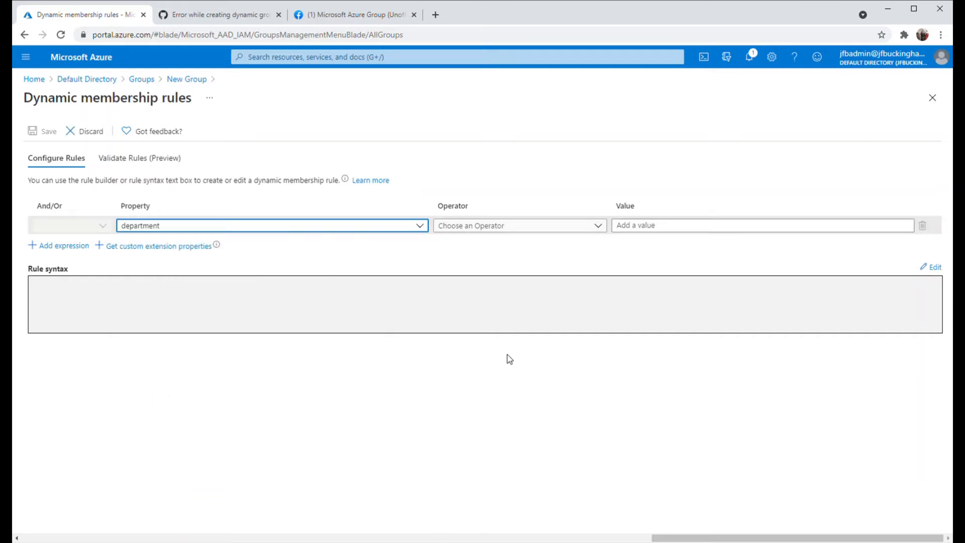
pyautogui.click(528, 227)
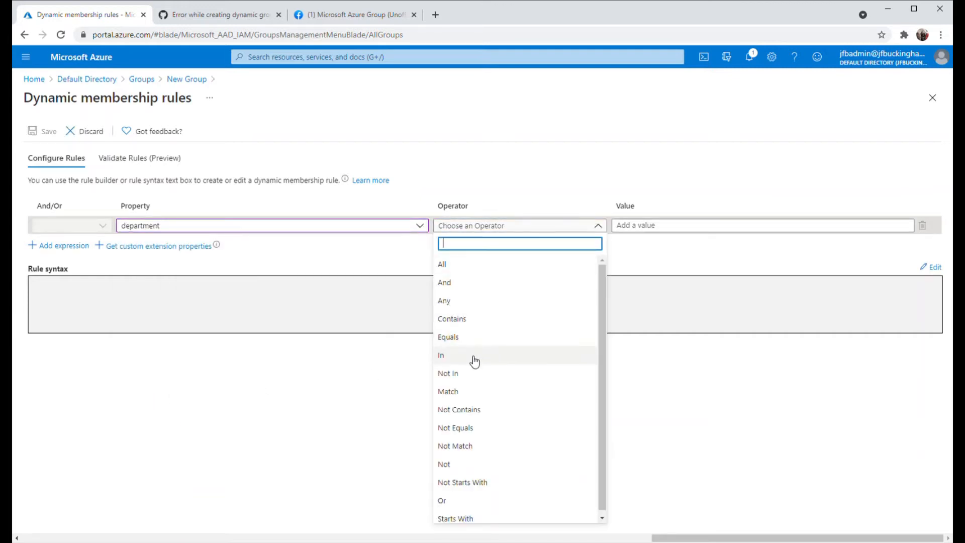
pyautogui.click(461, 338)
pyautogui.click(656, 225)
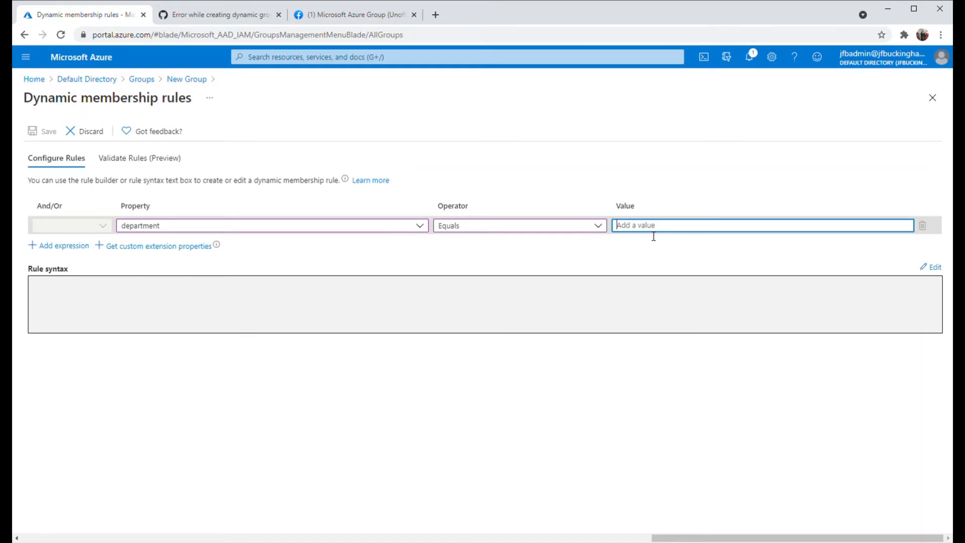
pyautogui.write('BD Team')
pyautogui.click(183, 327)
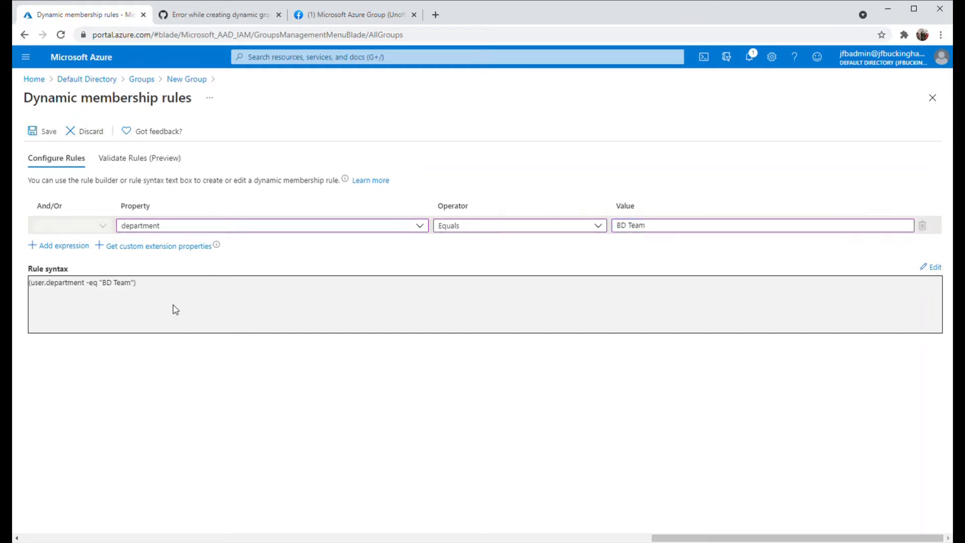
pyautogui.click(45, 134)
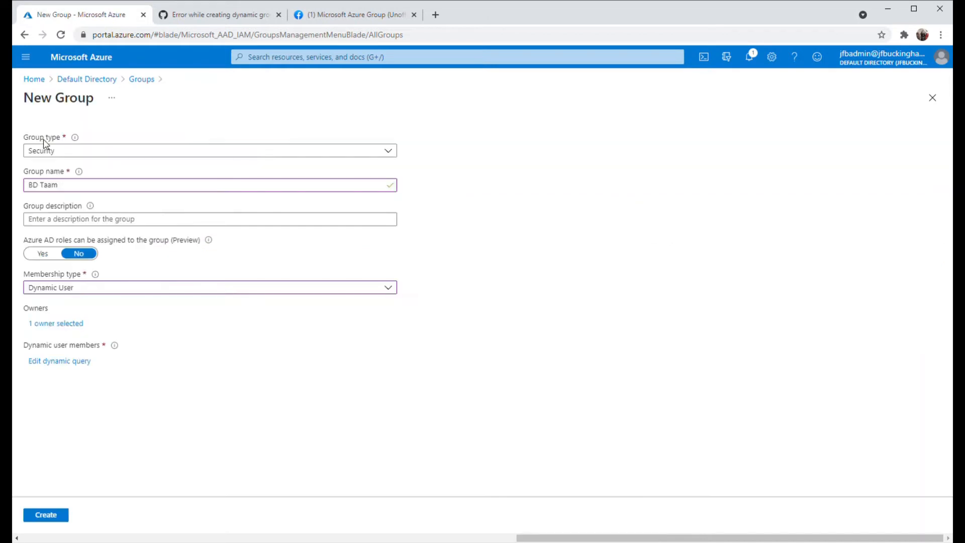
pyautogui.click(52, 517)
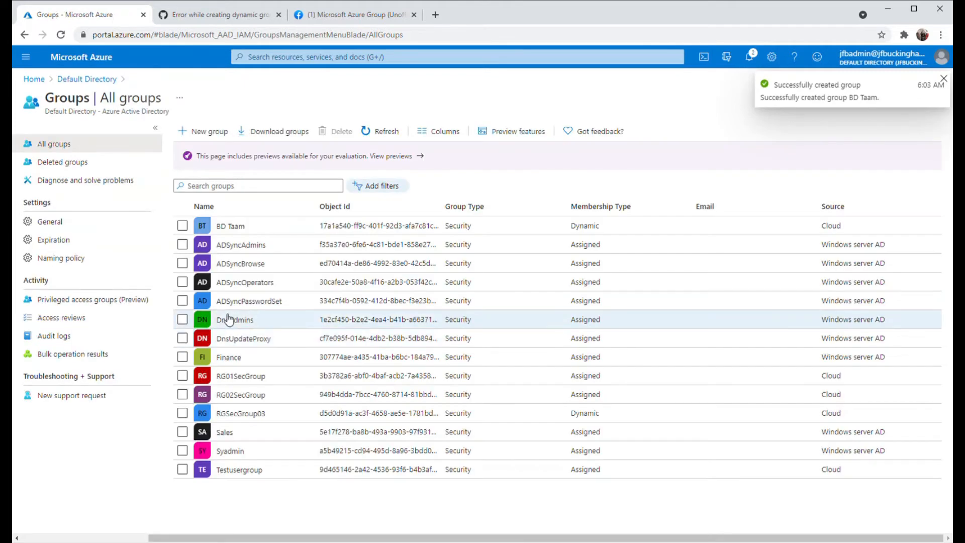
# Start another Security group named "IT Team" with the Dynamic User membership type
pyautogui.click(216, 133)
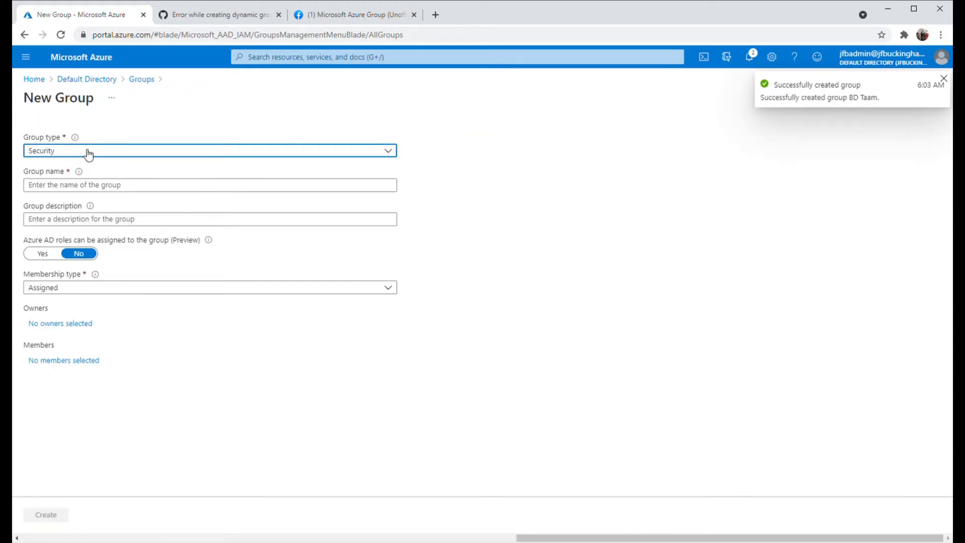
pyautogui.click(94, 187)
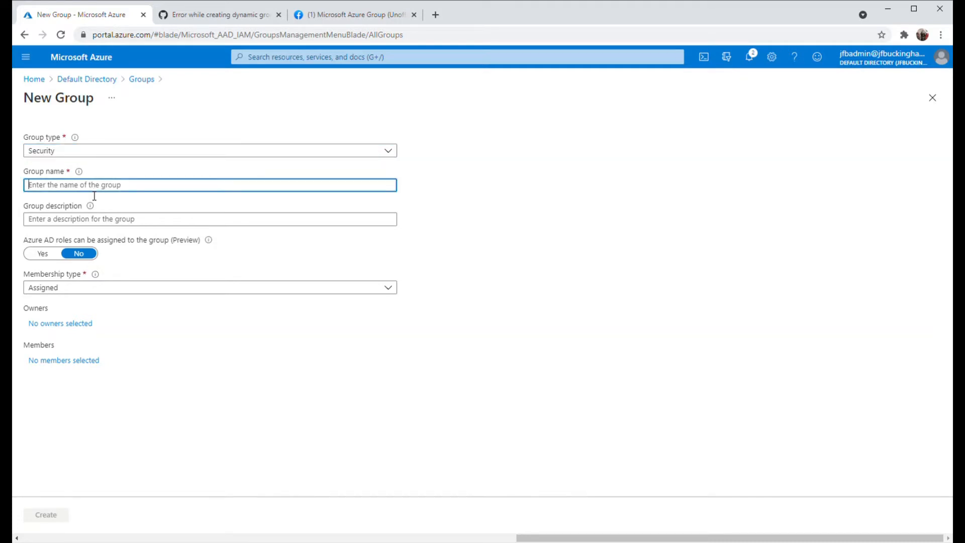
pyautogui.write('IT')
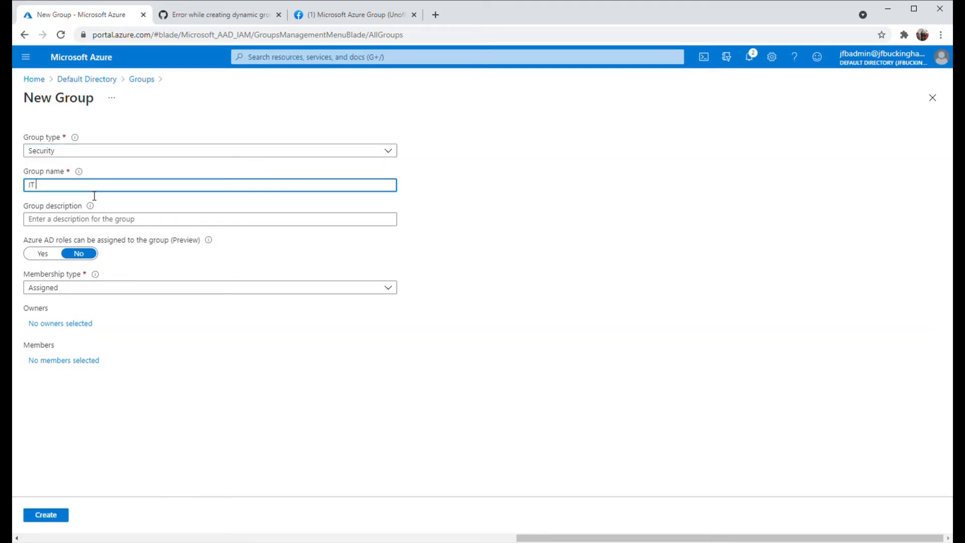
pyautogui.write(' Team')
pyautogui.click(69, 291)
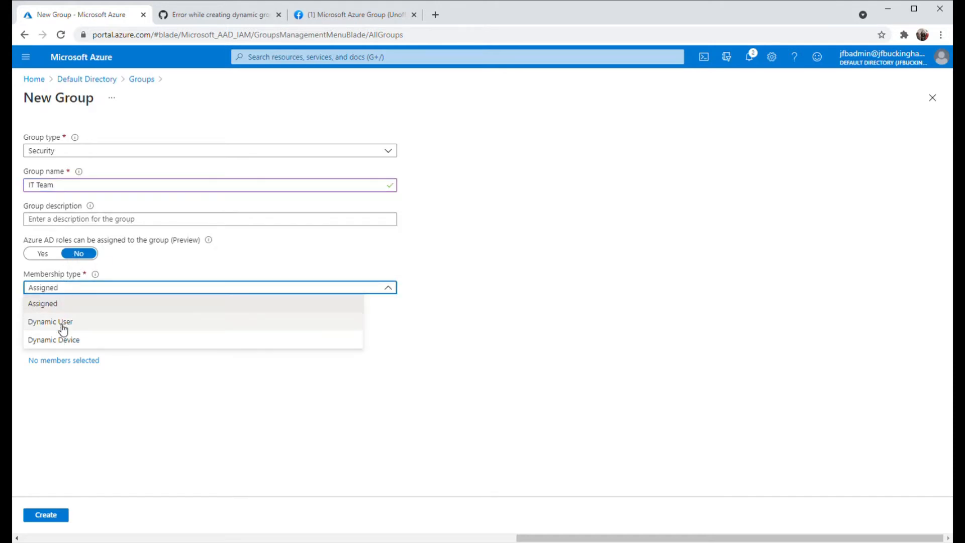
pyautogui.click(61, 323)
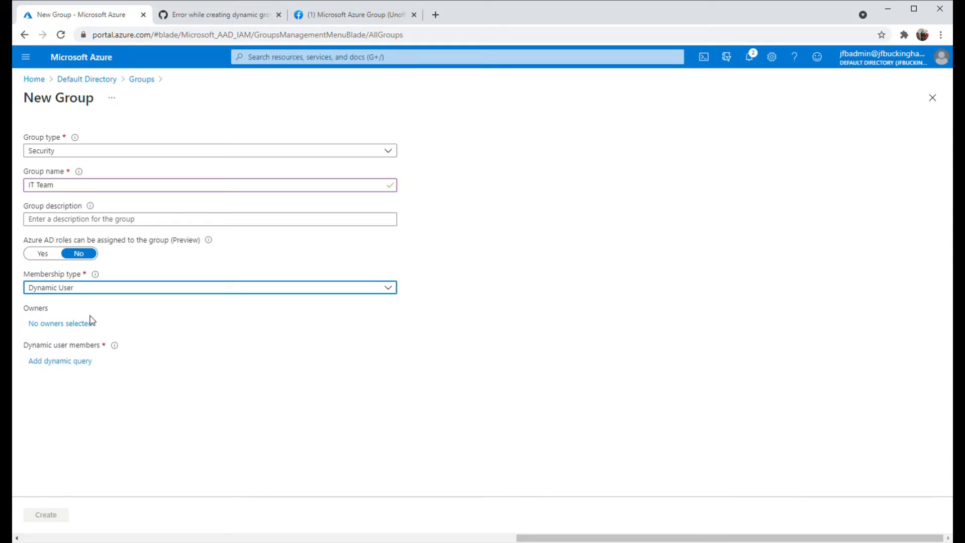
# Search the owners for "jfb" and assign the admin account as owner of the IT Team group
pyautogui.click(66, 324)
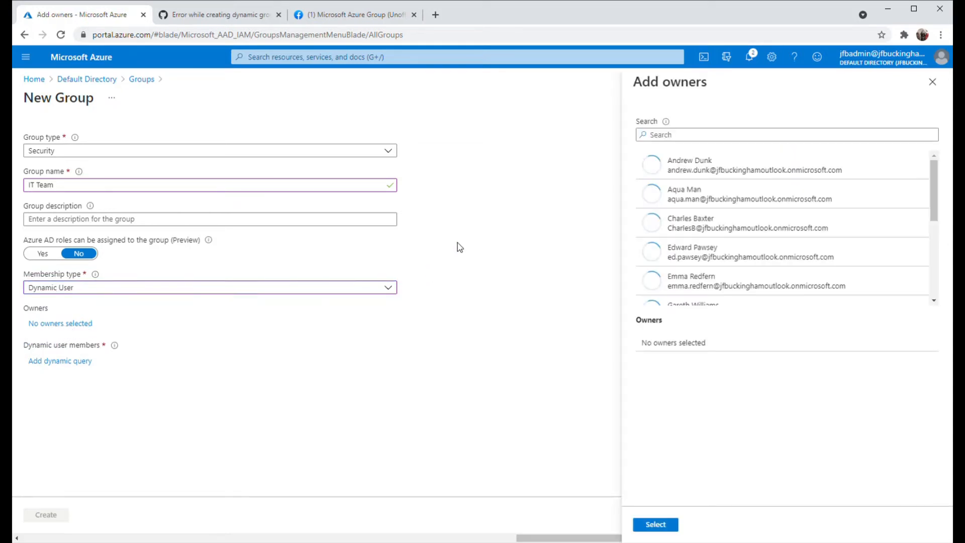
pyautogui.click(694, 135)
pyautogui.write('jfb')
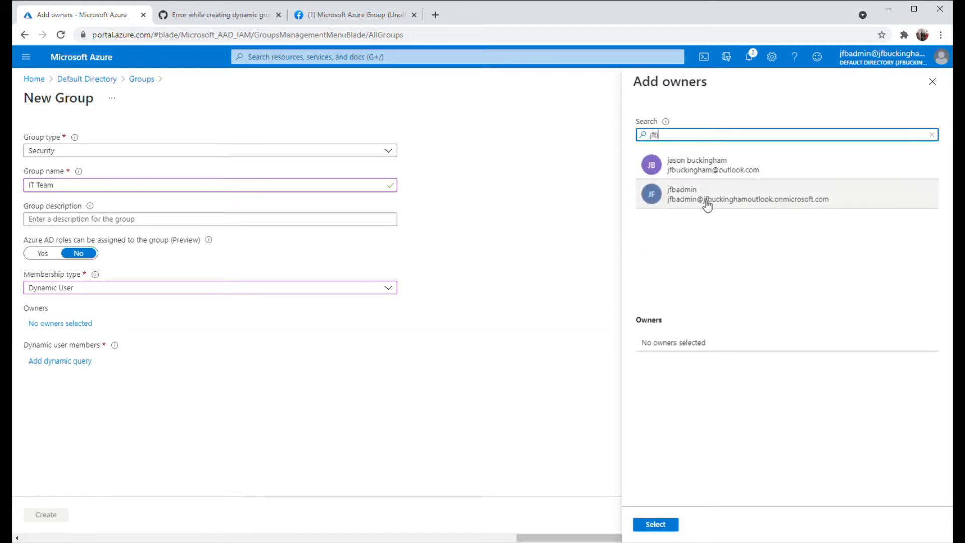
pyautogui.click(707, 203)
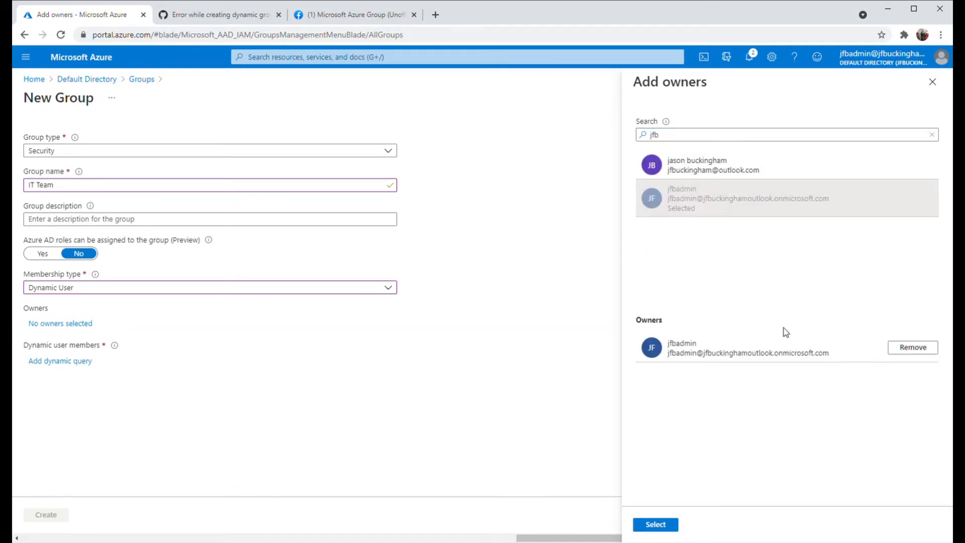
pyautogui.click(666, 526)
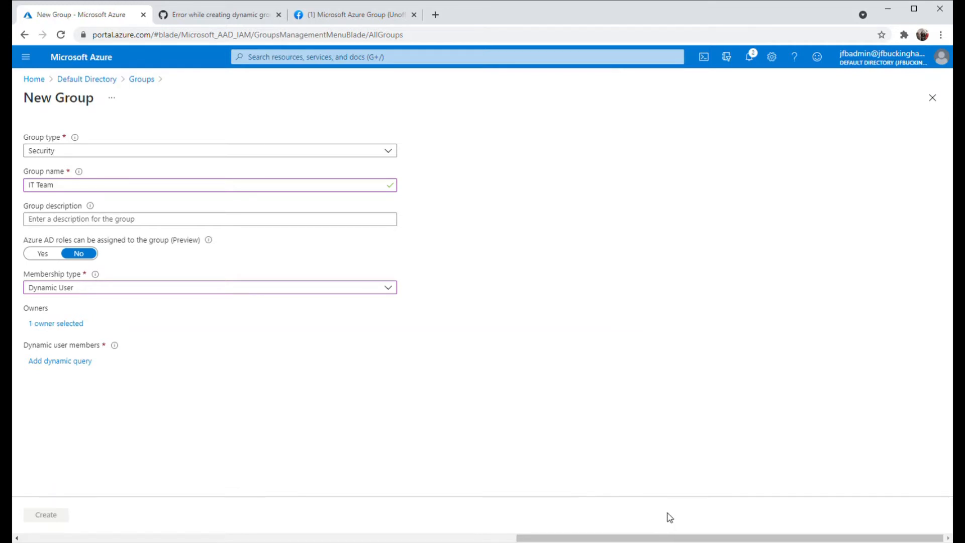
# Save a dynamic membership rule where department Equals "IT" for the IT Team group and create the group
pyautogui.click(71, 362)
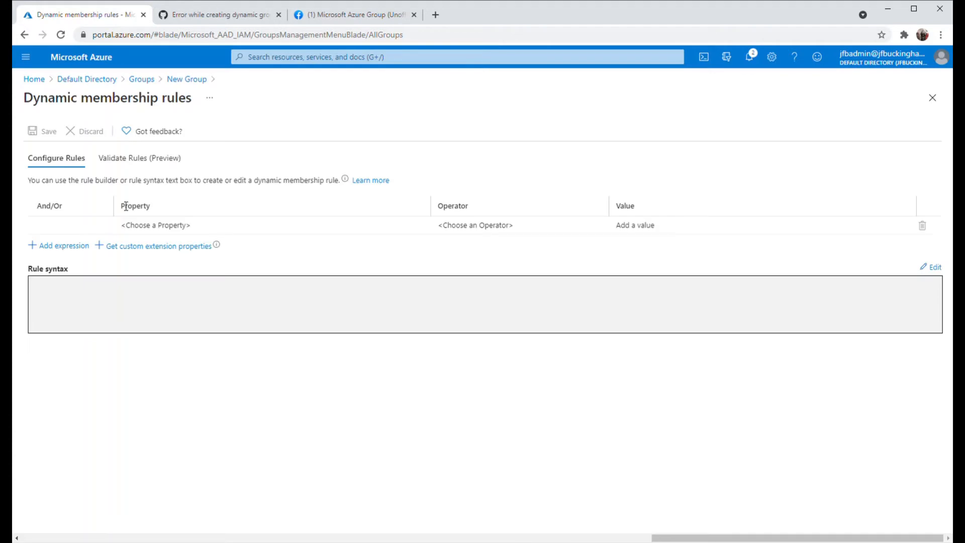
pyautogui.click(164, 227)
pyautogui.click(160, 393)
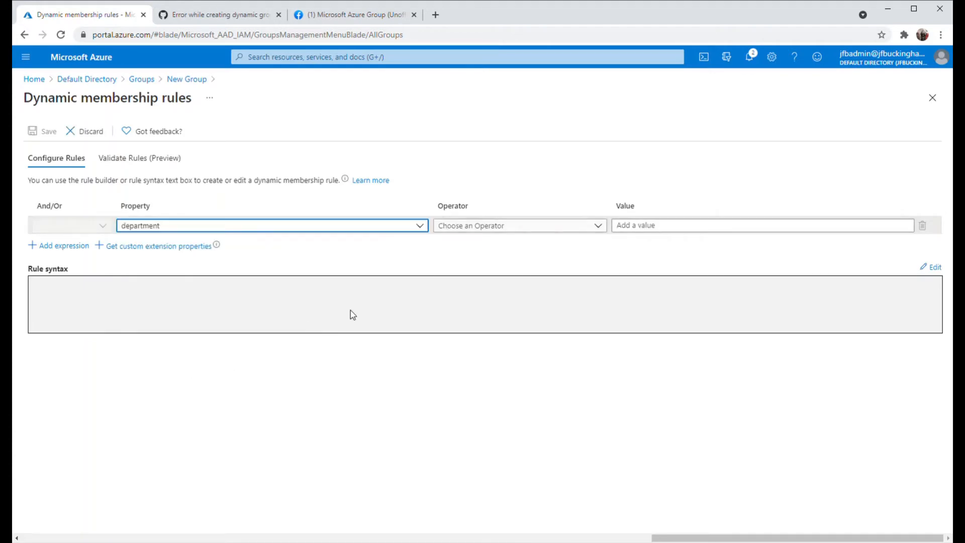
pyautogui.click(465, 227)
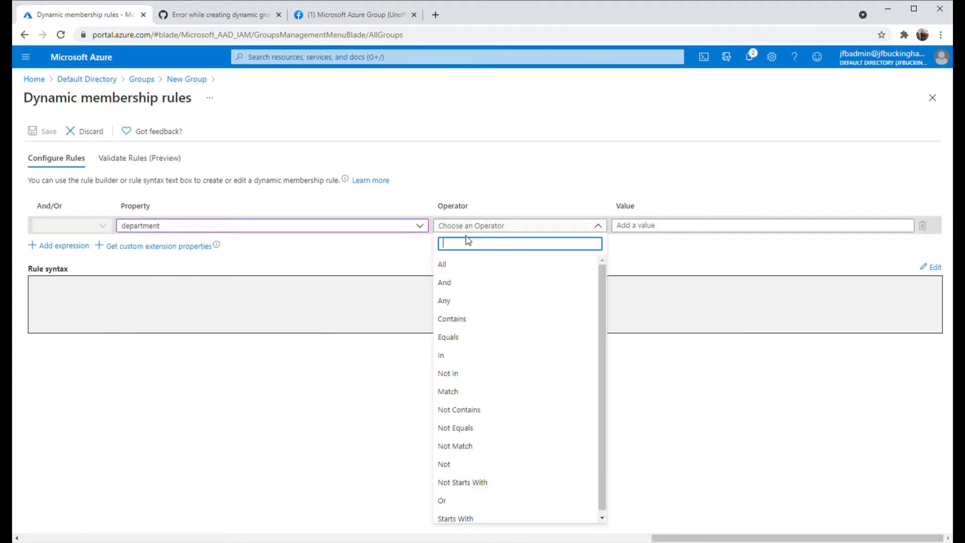
pyautogui.click(463, 338)
pyautogui.click(660, 231)
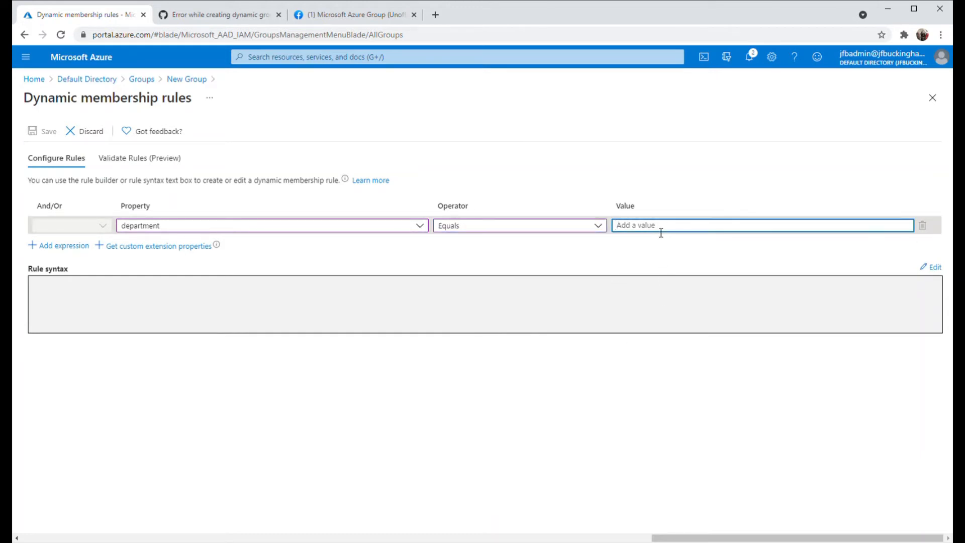
pyautogui.write('IT')
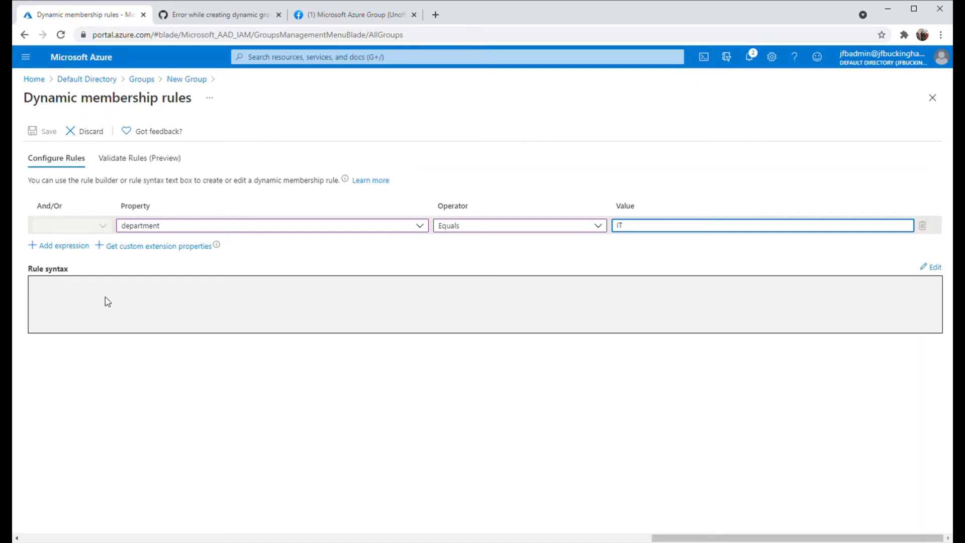
pyautogui.click(79, 376)
pyautogui.click(46, 131)
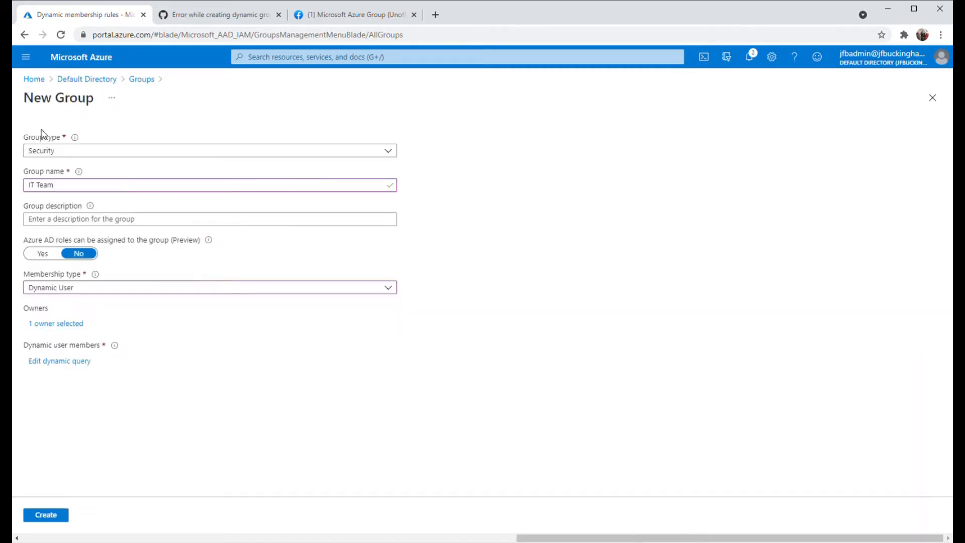
pyautogui.click(46, 515)
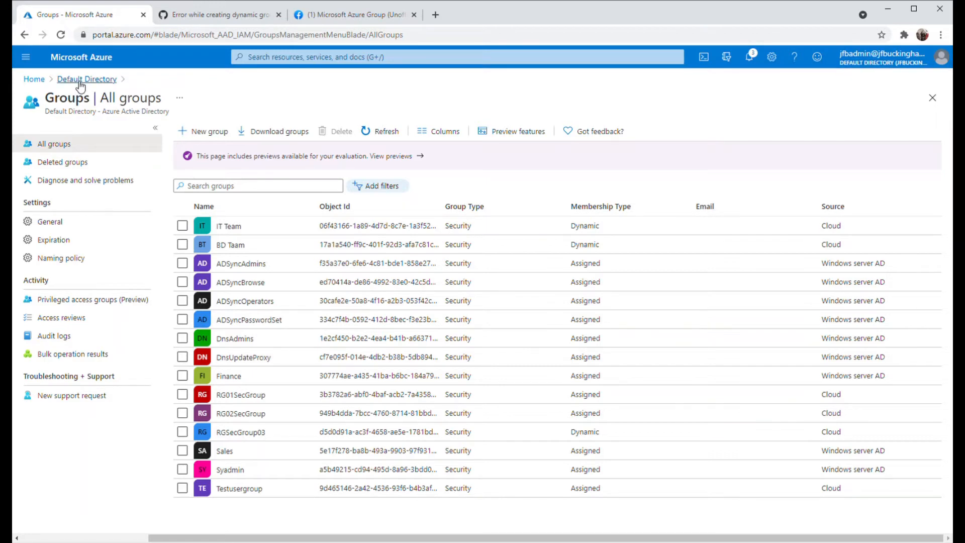
# Reload the directory's group list and open the license assignments of the BD Taam group
pyautogui.click(80, 81)
pyautogui.click(51, 239)
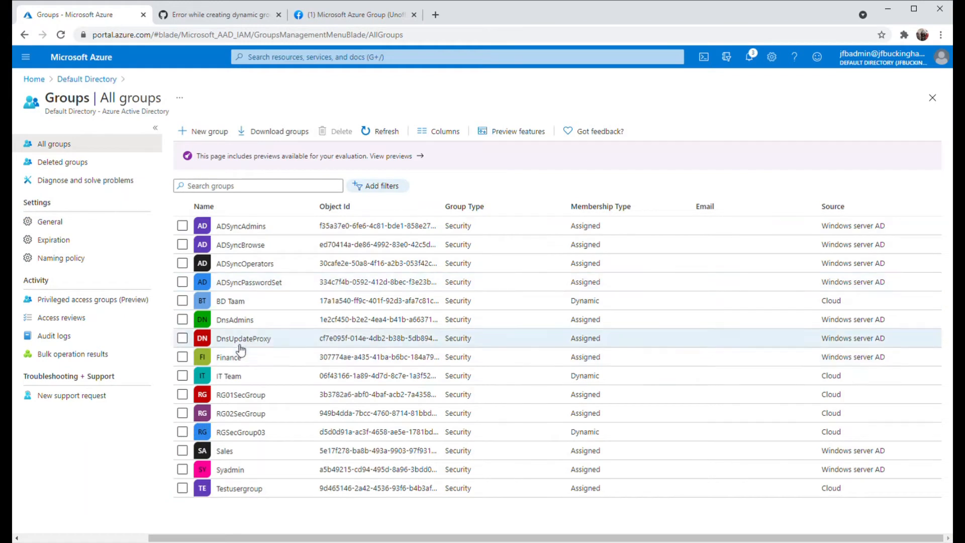
pyautogui.click(232, 302)
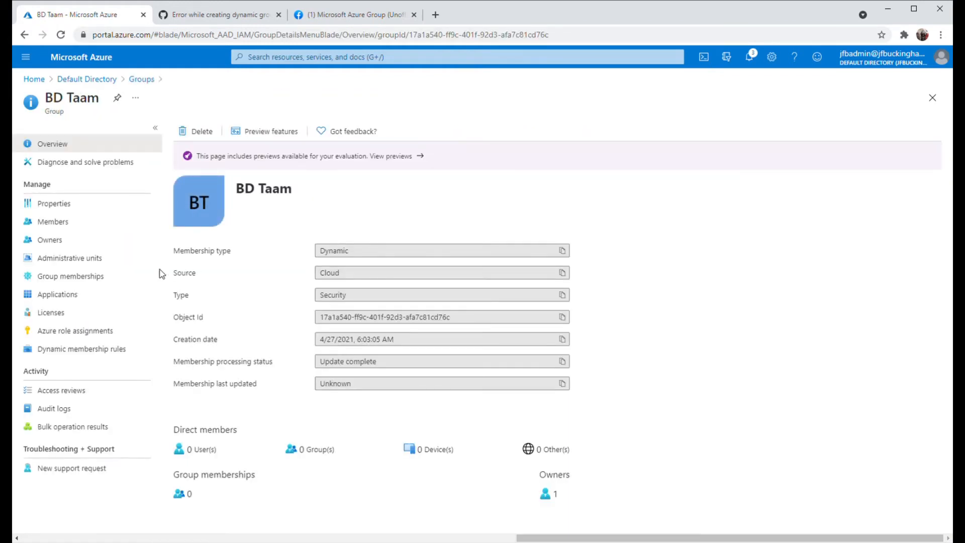
pyautogui.click(61, 317)
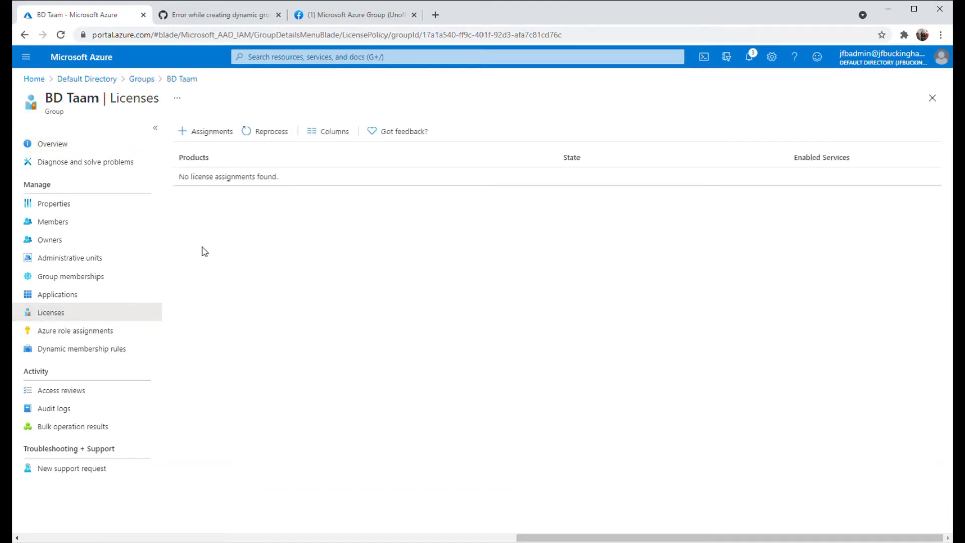
pyautogui.click(211, 135)
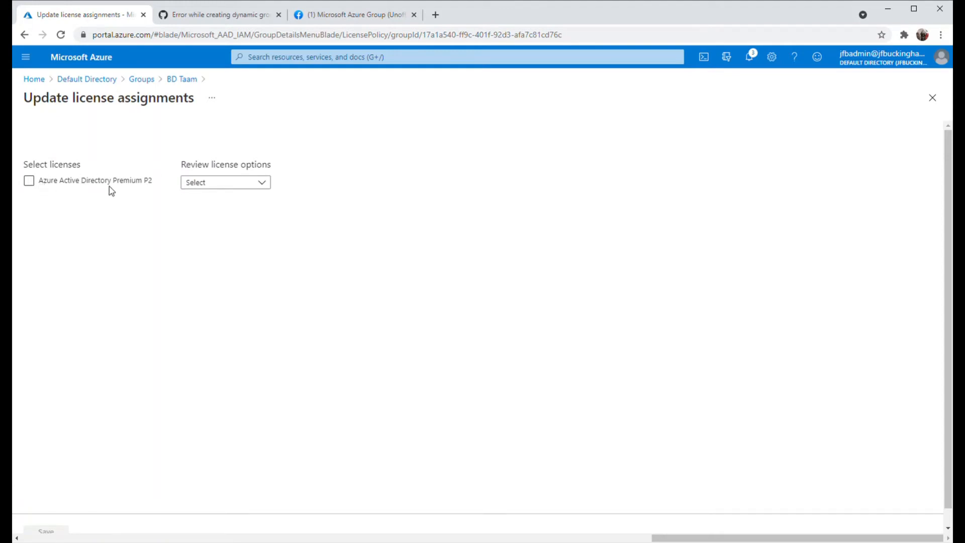
pyautogui.click(29, 182)
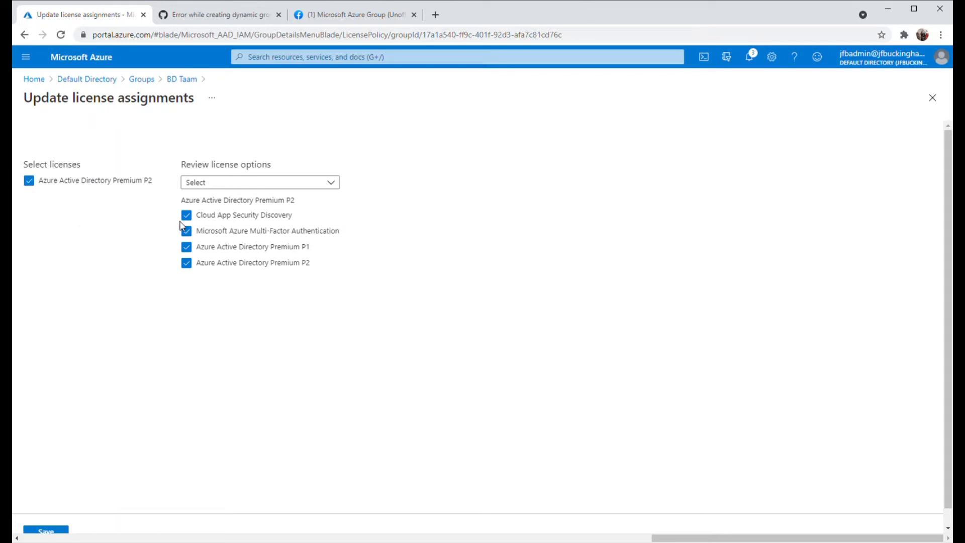
pyautogui.click(186, 217)
pyautogui.click(187, 264)
pyautogui.scroll(-1, 92, 391)
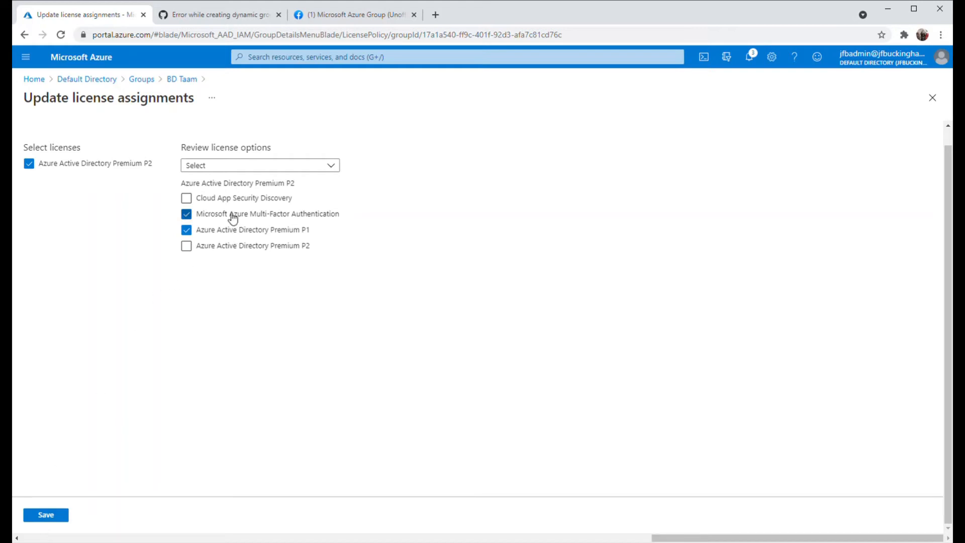
pyautogui.click(46, 515)
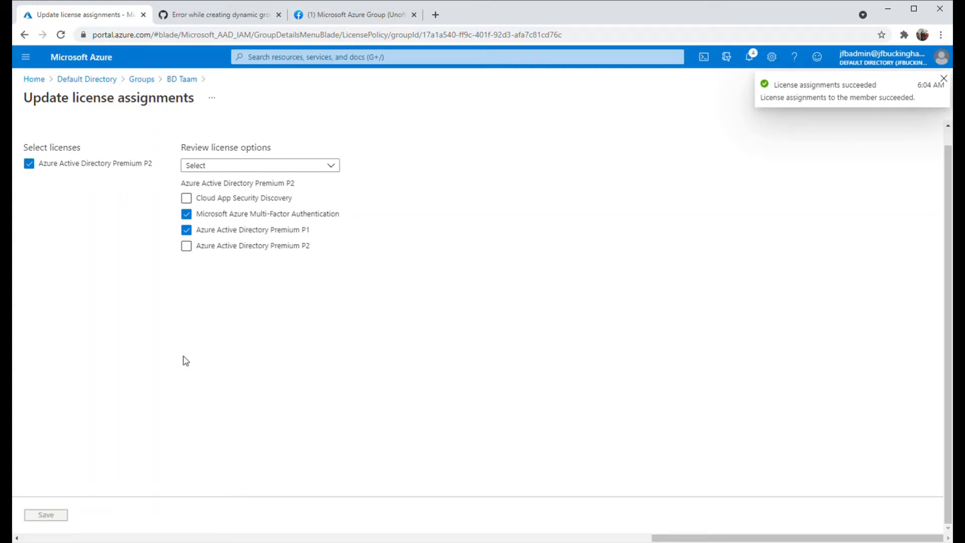
# Assign the Azure Active Directory Premium P2 license with all its options to the IT Team group and save
pyautogui.click(149, 81)
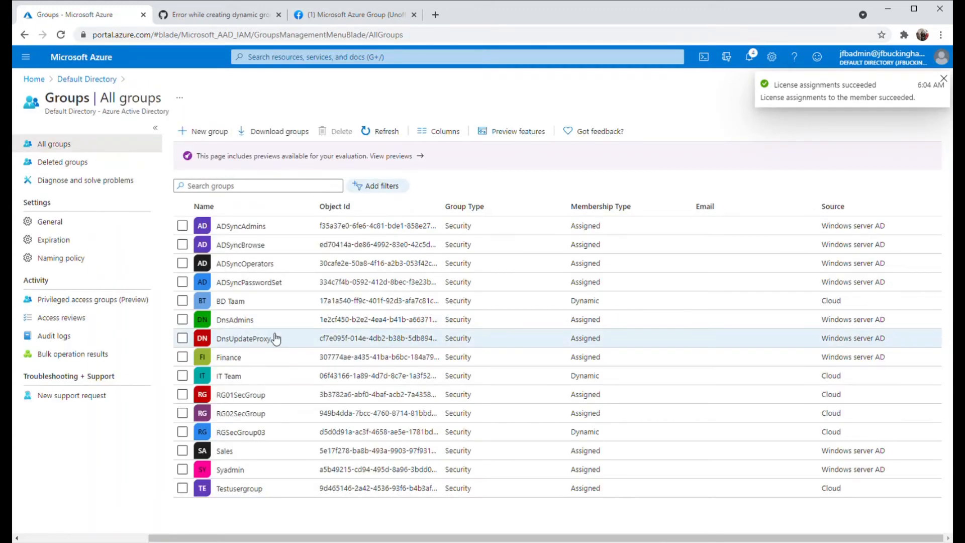
pyautogui.click(225, 377)
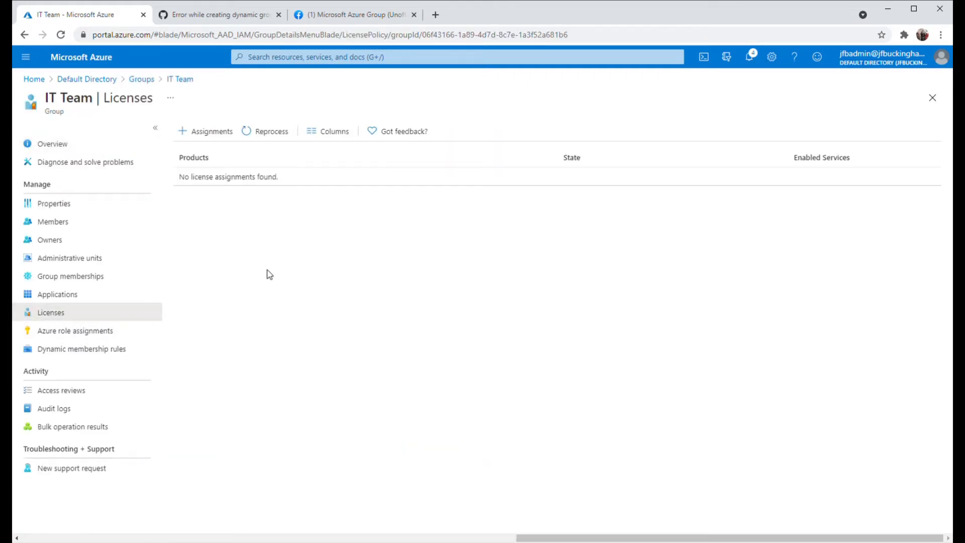
pyautogui.click(219, 133)
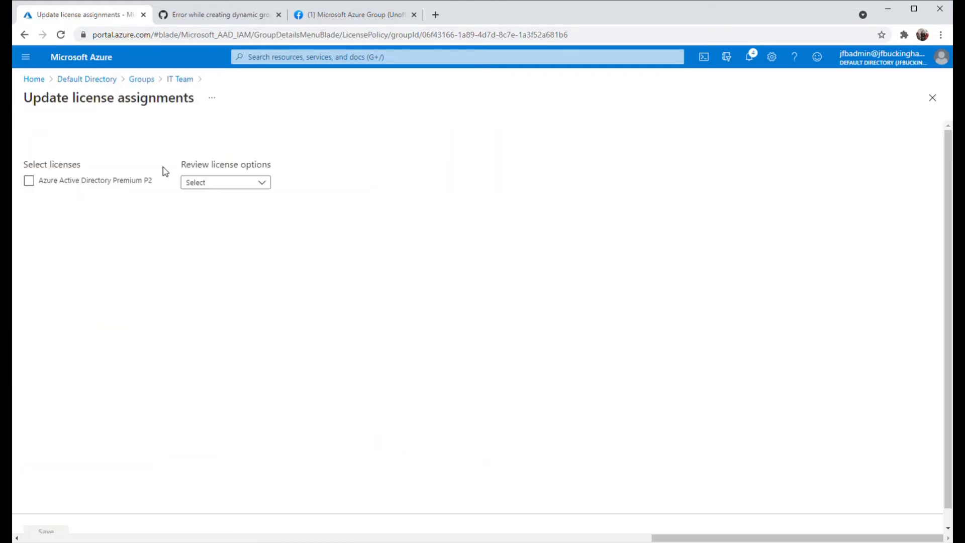
pyautogui.click(29, 181)
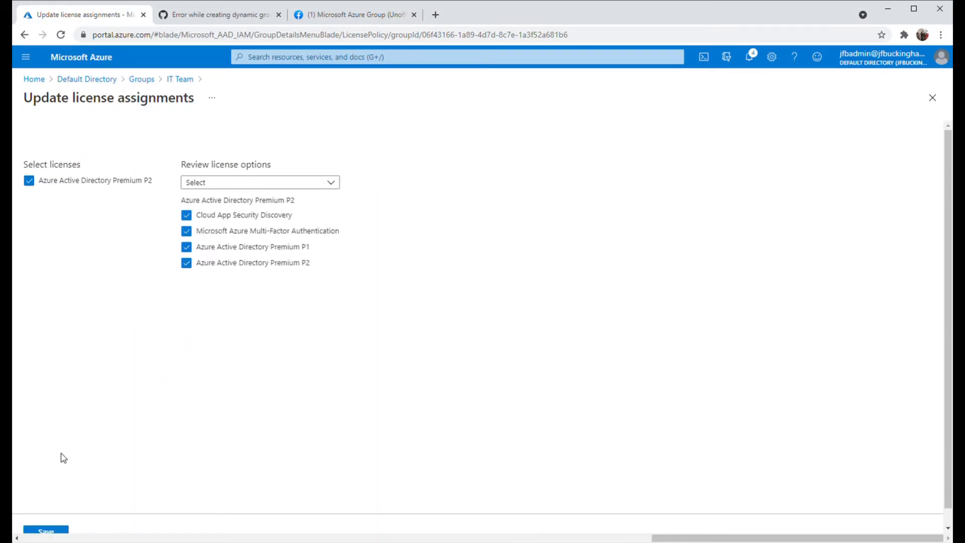
pyautogui.click(51, 532)
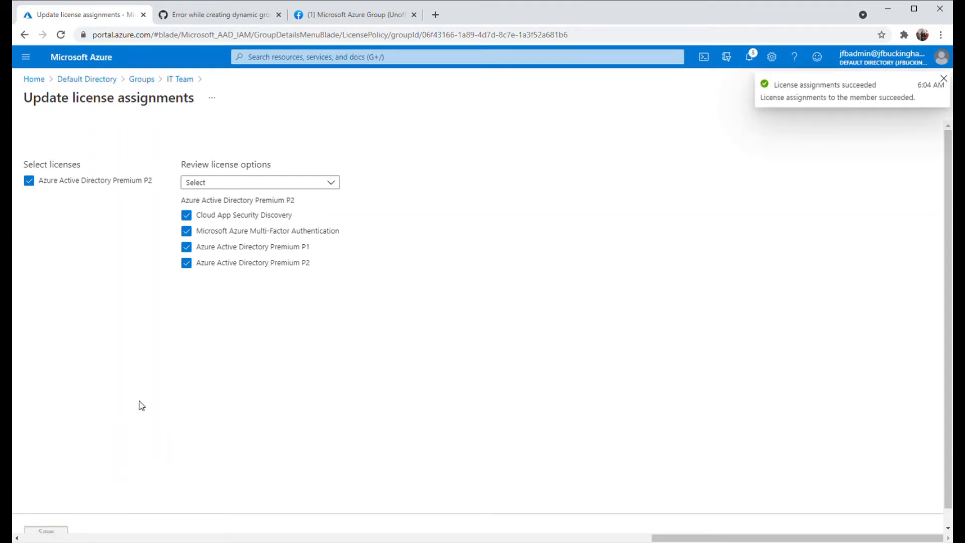
# Start a new directory user with user name and name "batman", first name "bat" and last name "man"
pyautogui.click(91, 79)
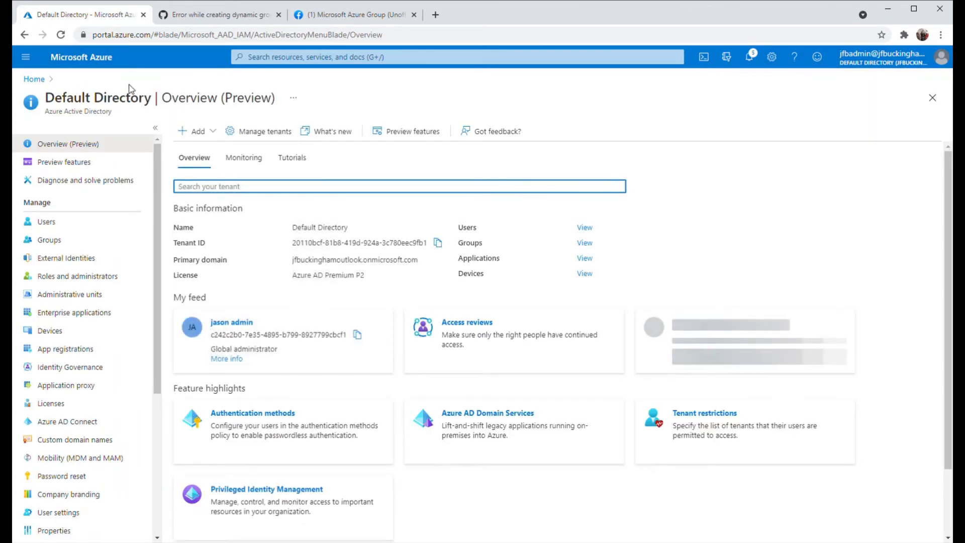
pyautogui.click(55, 227)
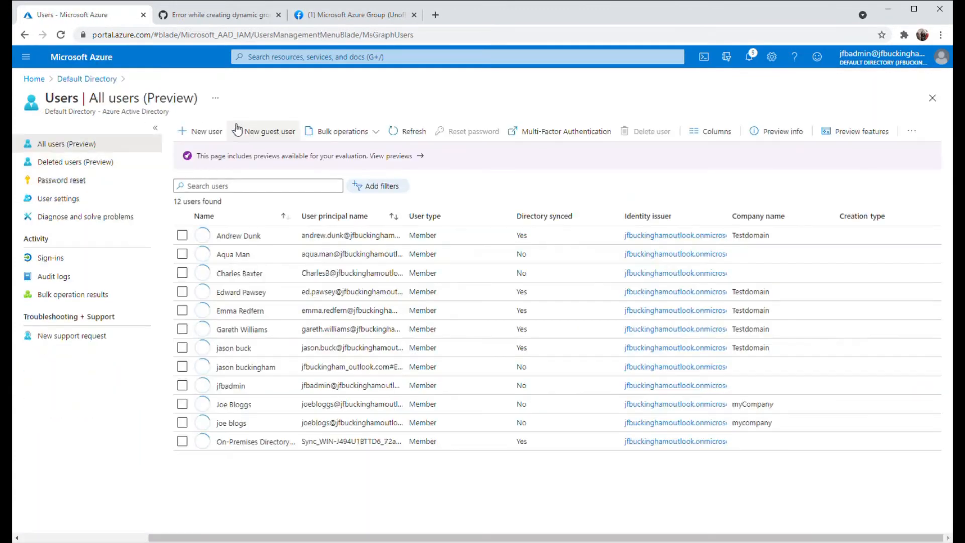
pyautogui.click(214, 136)
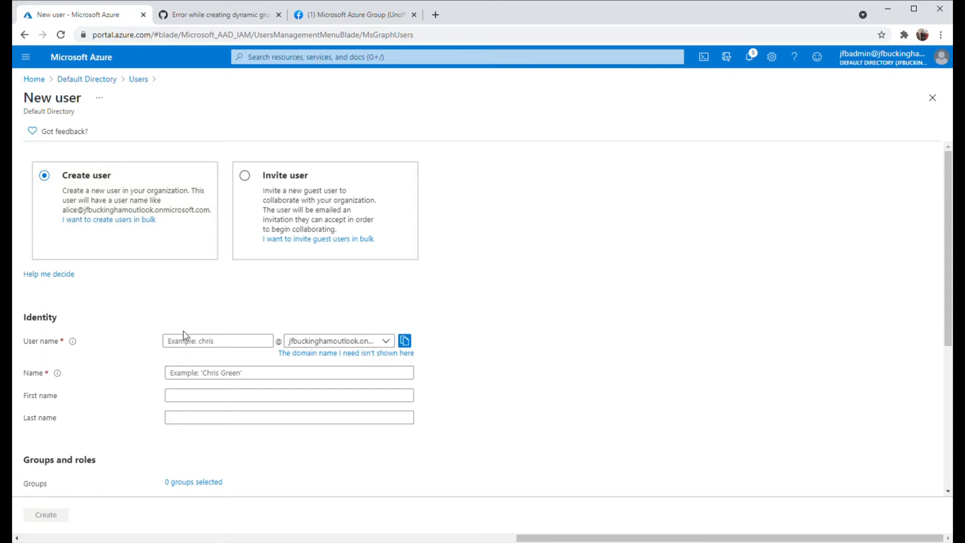
pyautogui.click(188, 345)
pyautogui.write('batman')
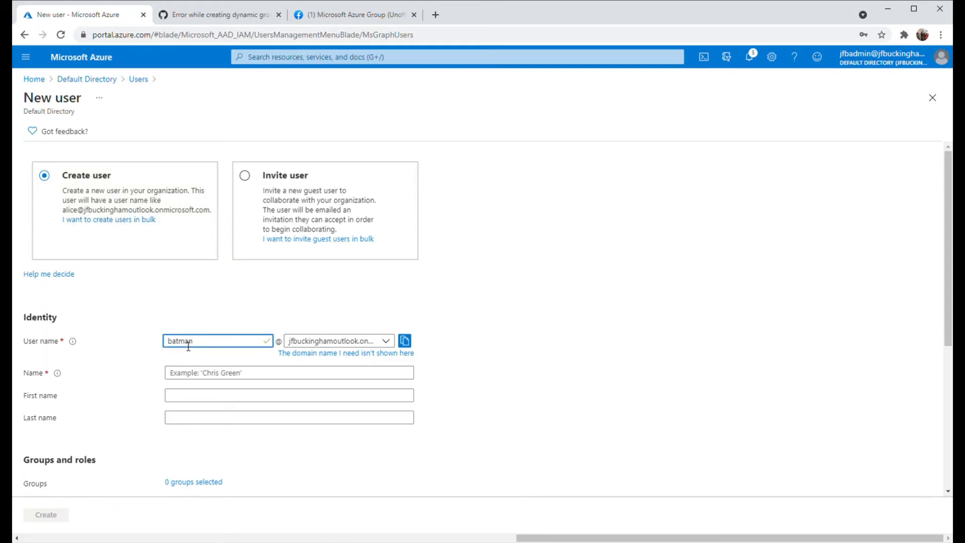
pyautogui.click(191, 377)
pyautogui.write('batman')
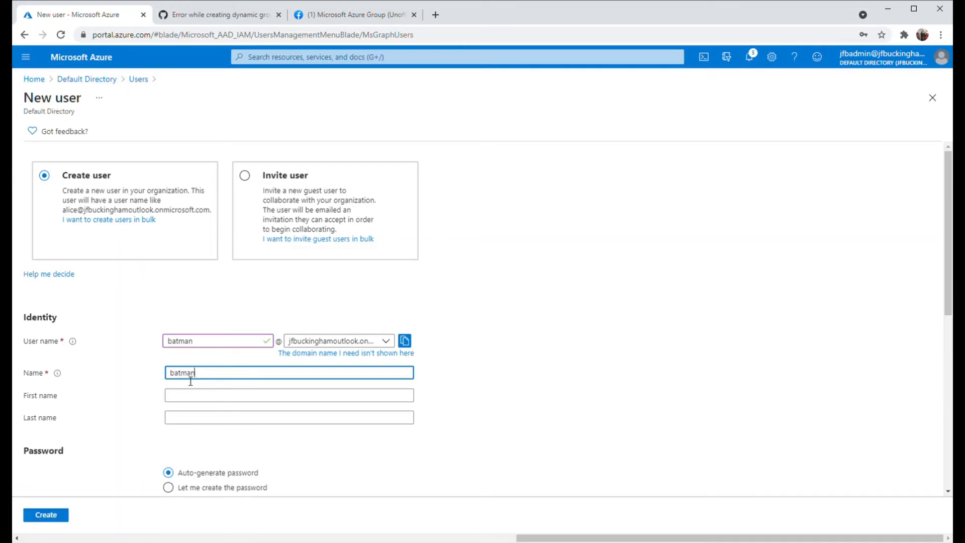
pyautogui.click(189, 400)
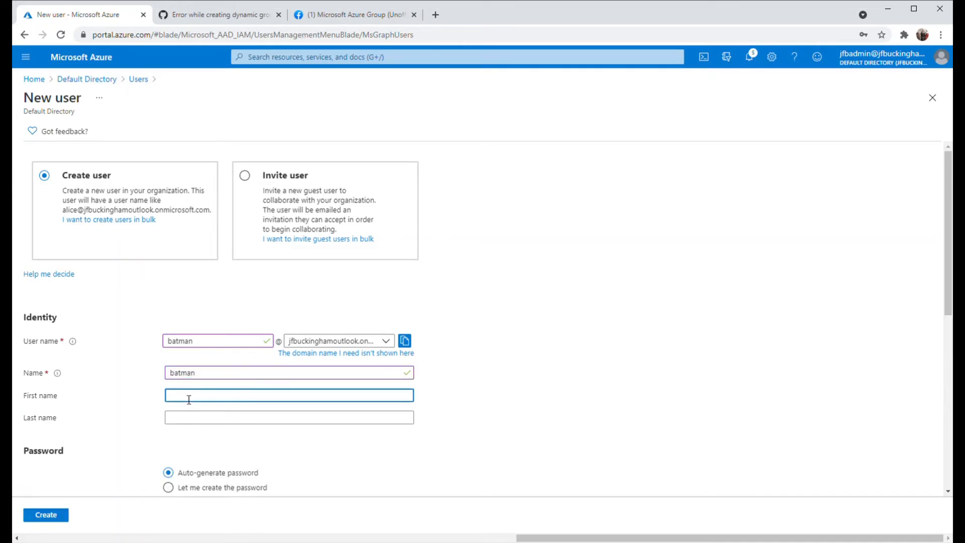
pyautogui.click(195, 419)
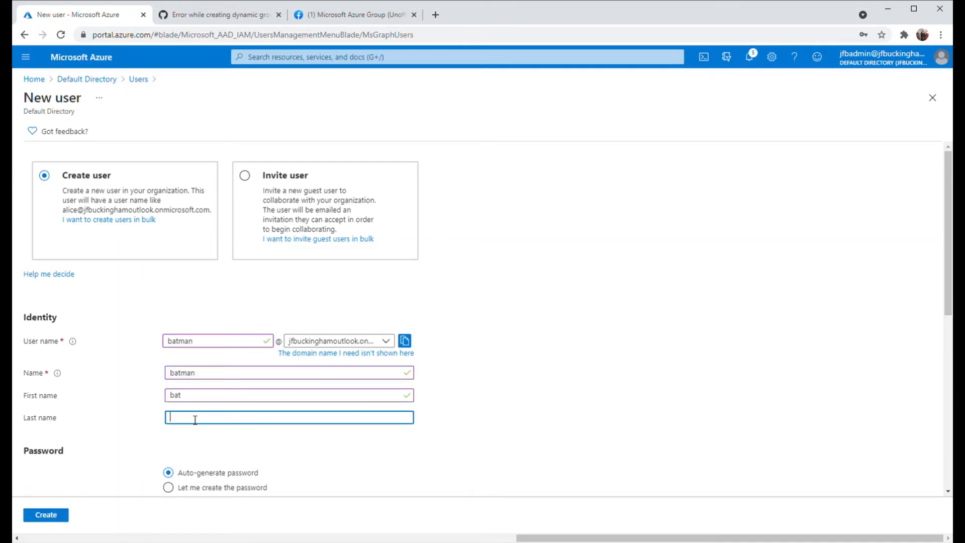
# Set the batman user's department to "IT" and create the user
pyautogui.scroll(-3, 201, 408)
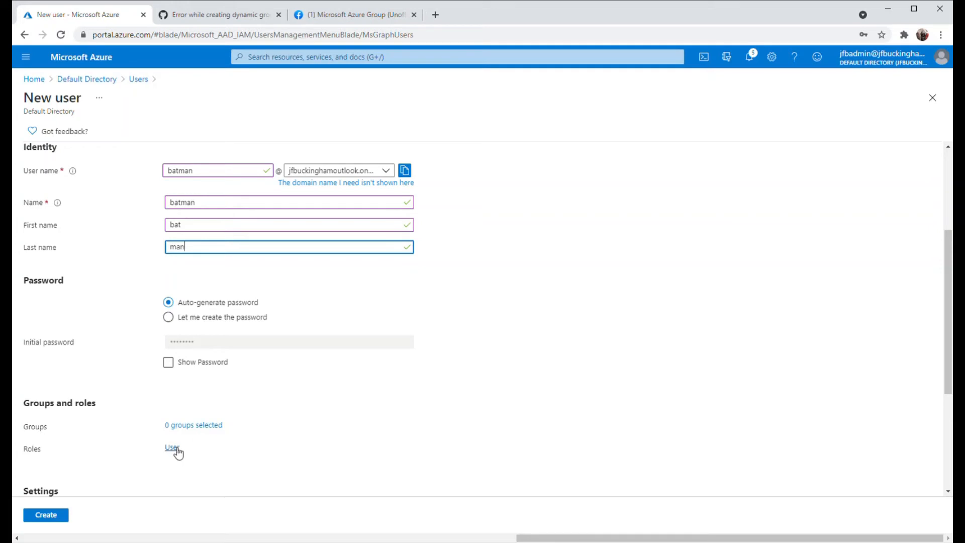
pyautogui.scroll(-2, 229, 425)
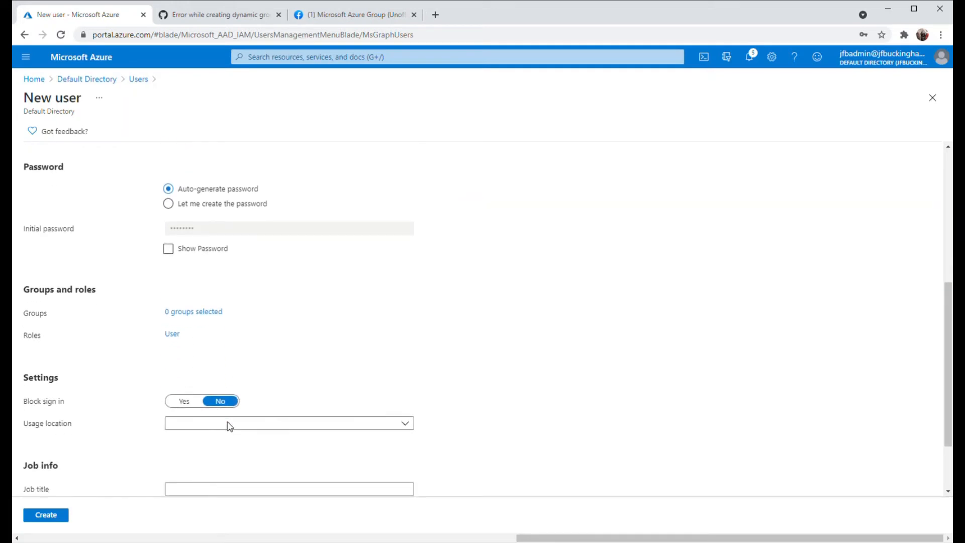
pyautogui.scroll(-2, 198, 437)
pyautogui.click(199, 432)
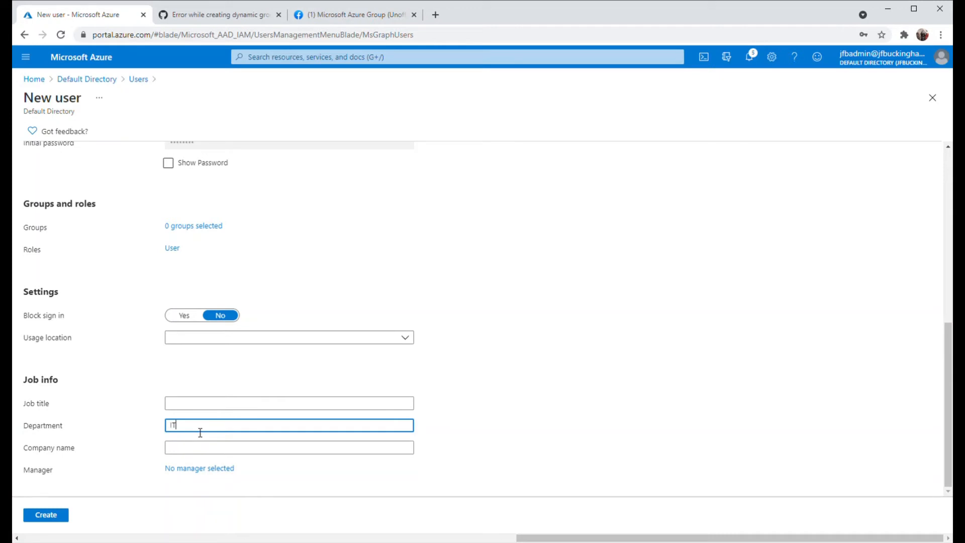
pyautogui.click(51, 518)
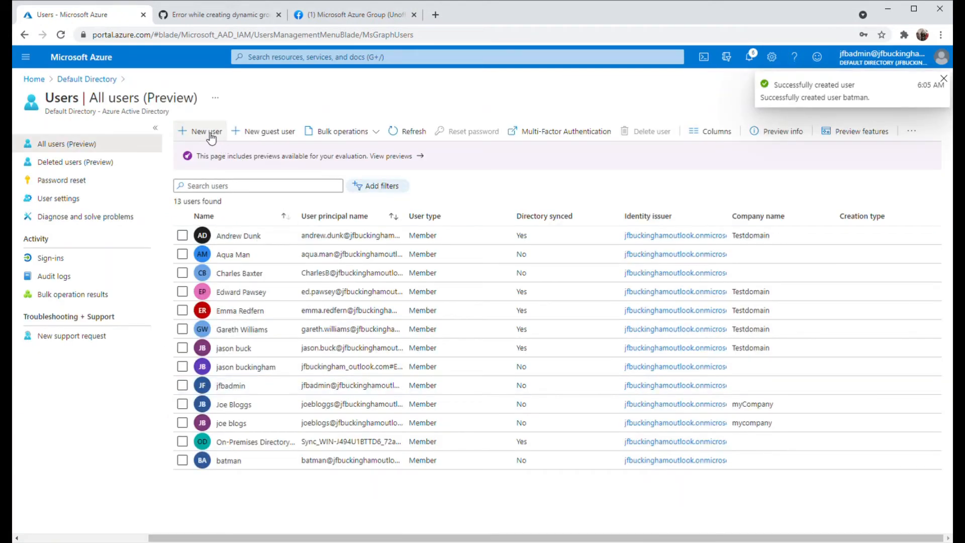
# Start a new directory user with user name and name "Batgirl", first name "Bat" and last name "Girl"
pyautogui.click(207, 134)
pyautogui.click(190, 345)
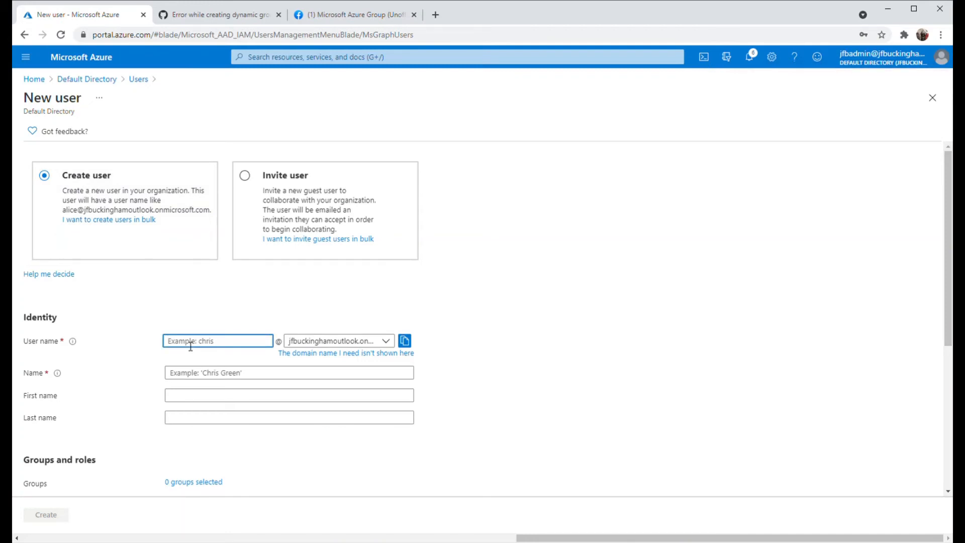
pyautogui.write('bat')
pyautogui.press('BackSpace')
pyautogui.press('BackSpace')
pyautogui.press('BackSpace')
pyautogui.write('Bat')
pyautogui.click(206, 374)
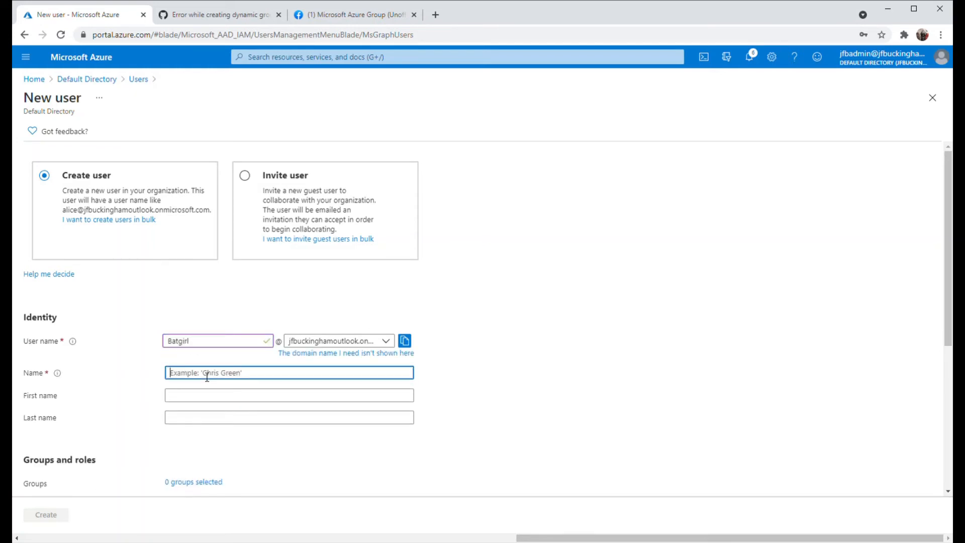
pyautogui.write('Batgirl')
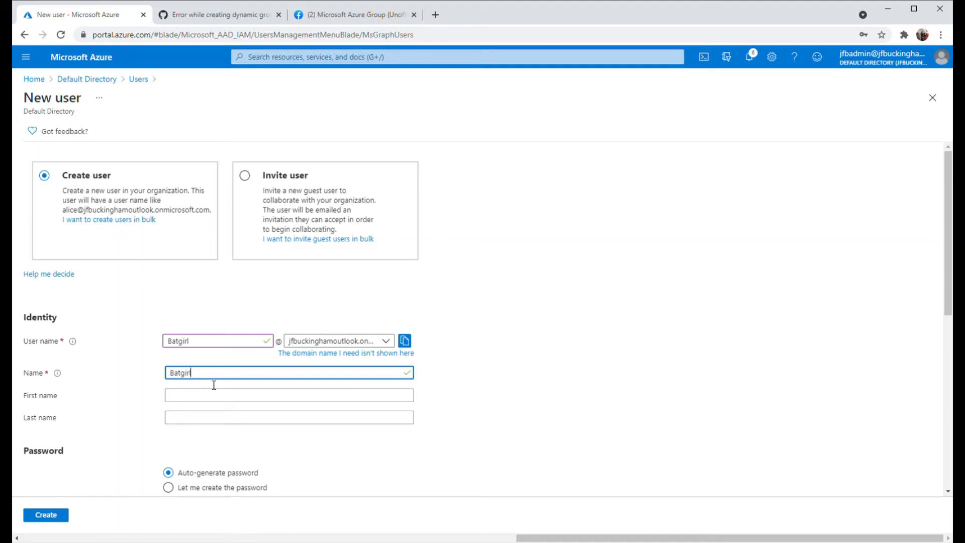
pyautogui.click(203, 399)
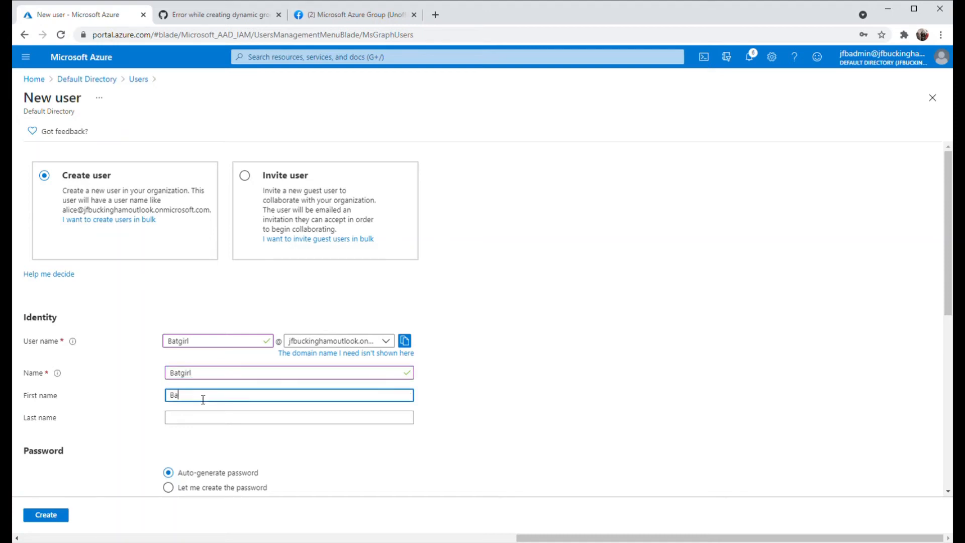
pyautogui.write('Bat')
pyautogui.click(196, 421)
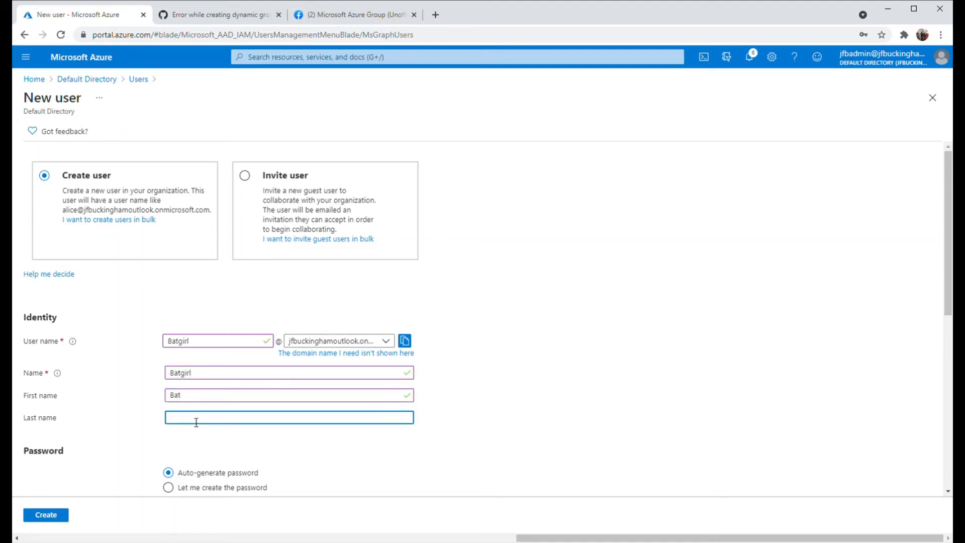
# Set the Batgirl user's department to "BD Team" and create the user
pyautogui.scroll(-5, 157, 435)
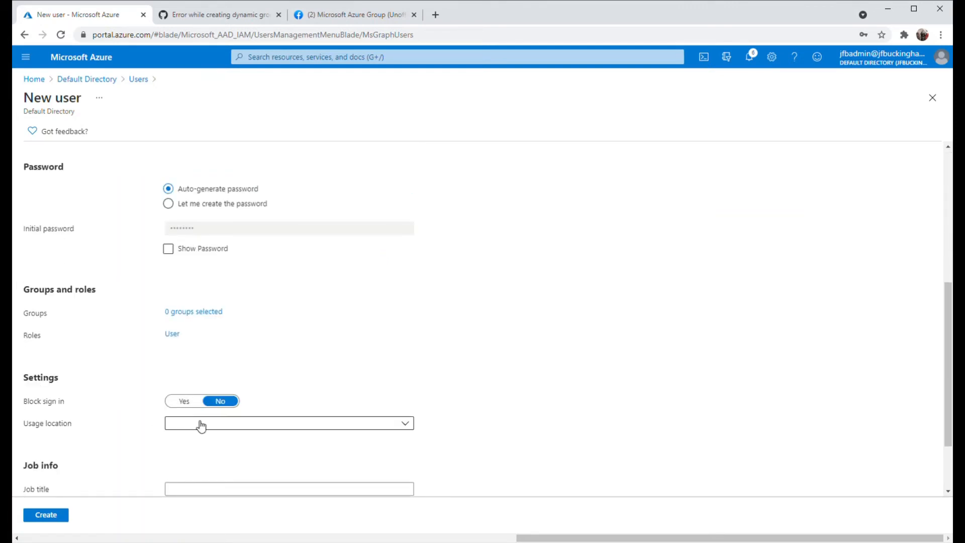
pyautogui.scroll(-2, 208, 450)
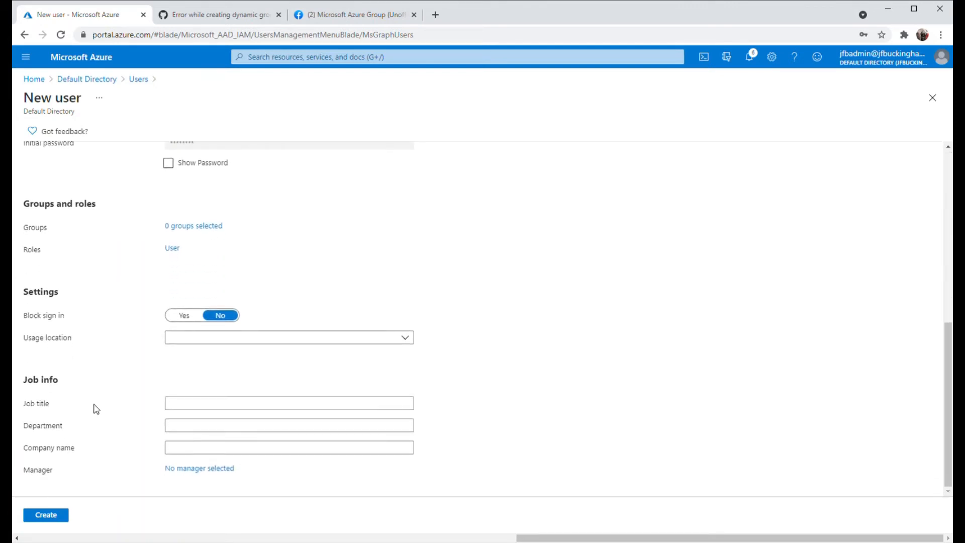
pyautogui.click(189, 428)
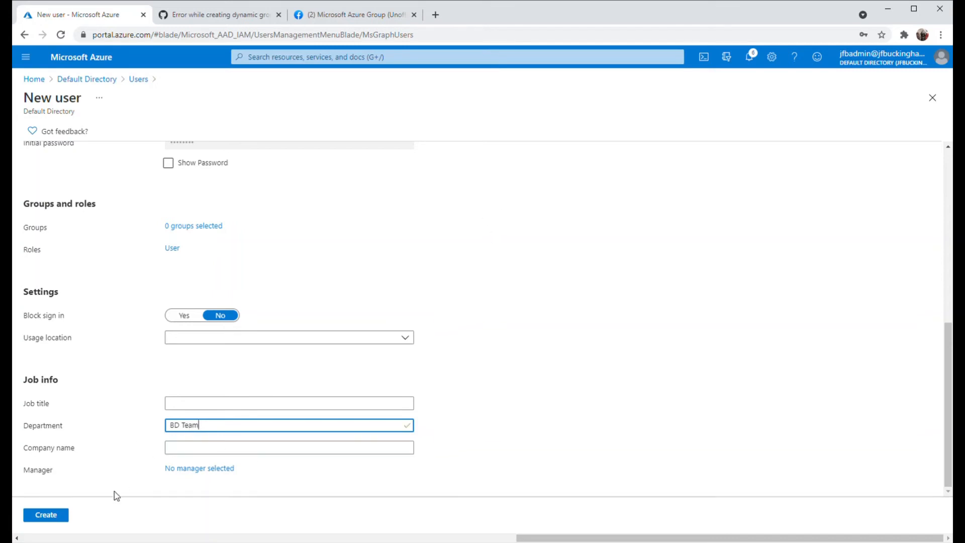
pyautogui.click(42, 523)
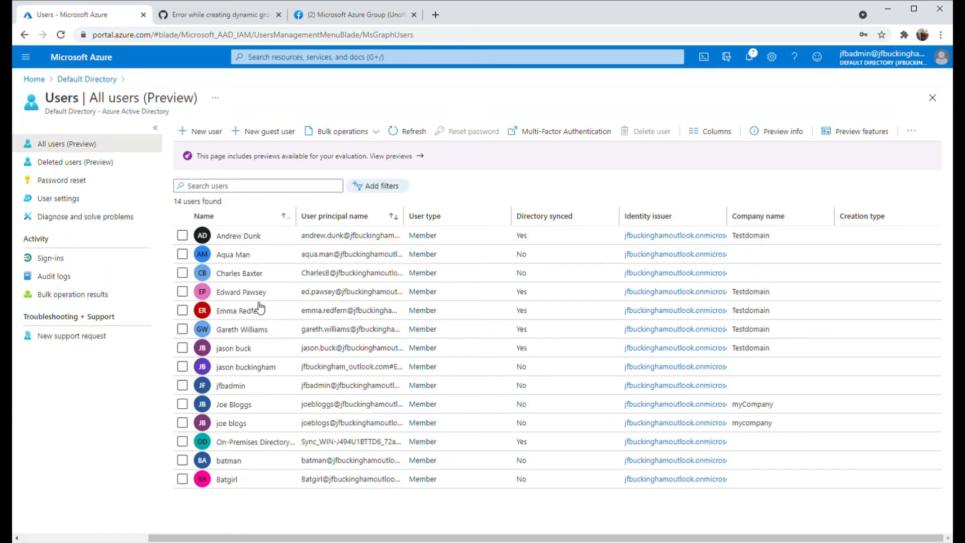
# Check the batman user's license assignments and the member list of the IT Team group
pyautogui.click(234, 466)
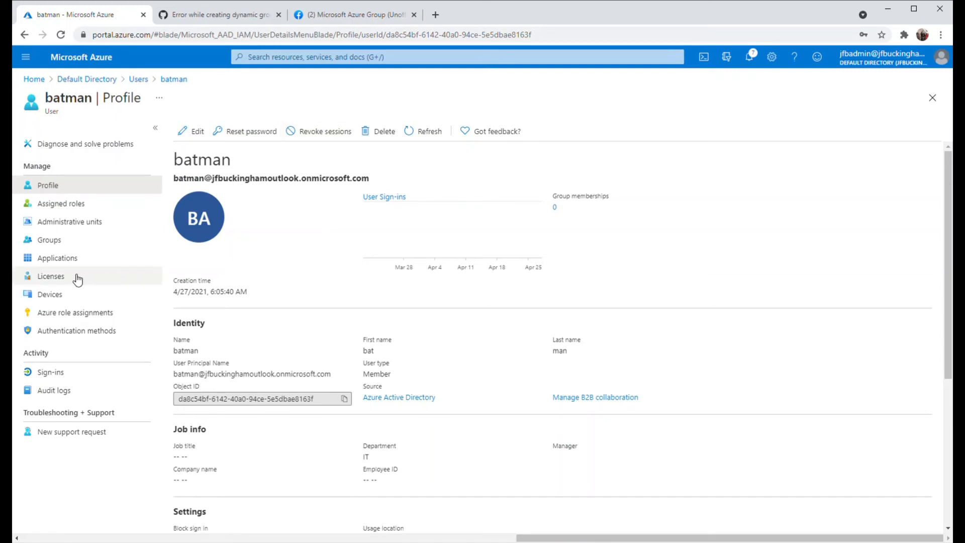
pyautogui.click(58, 278)
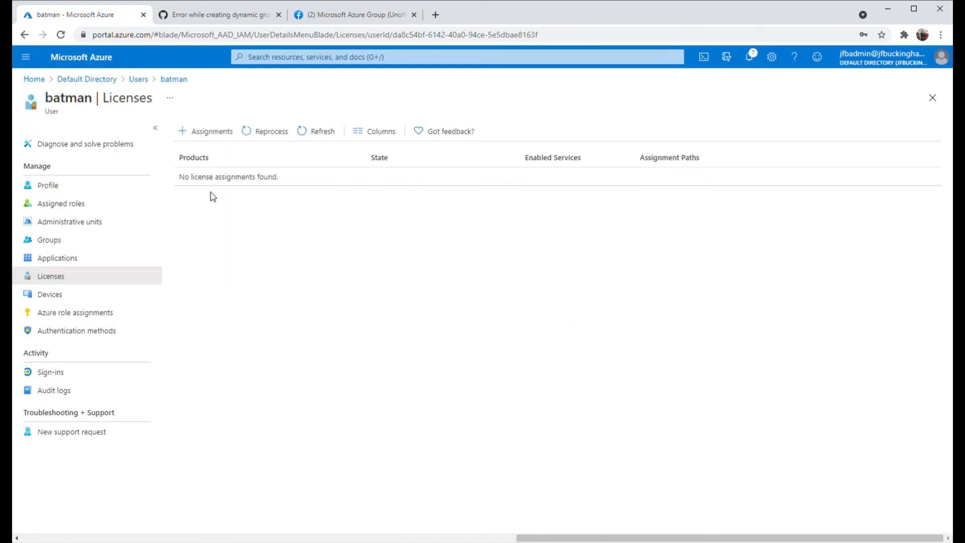
pyautogui.click(97, 80)
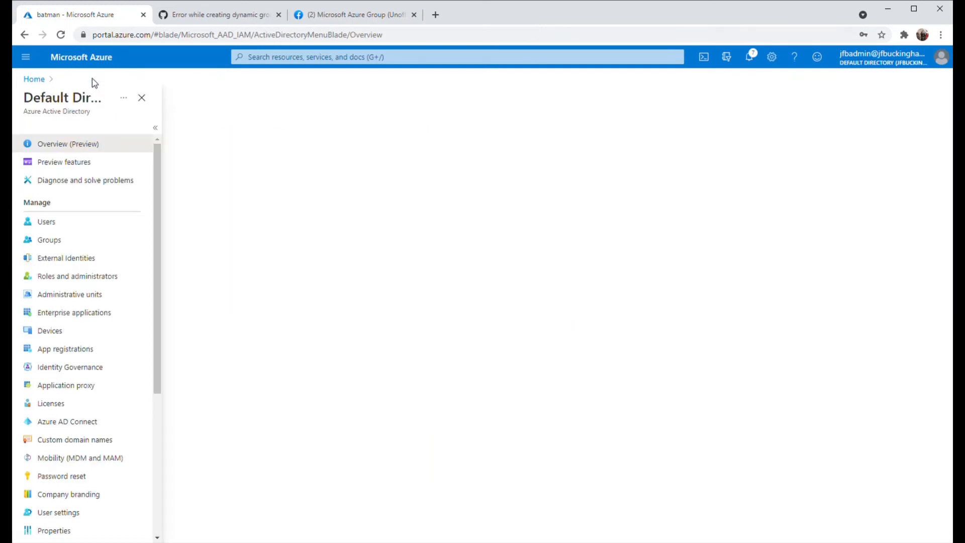
pyautogui.click(55, 239)
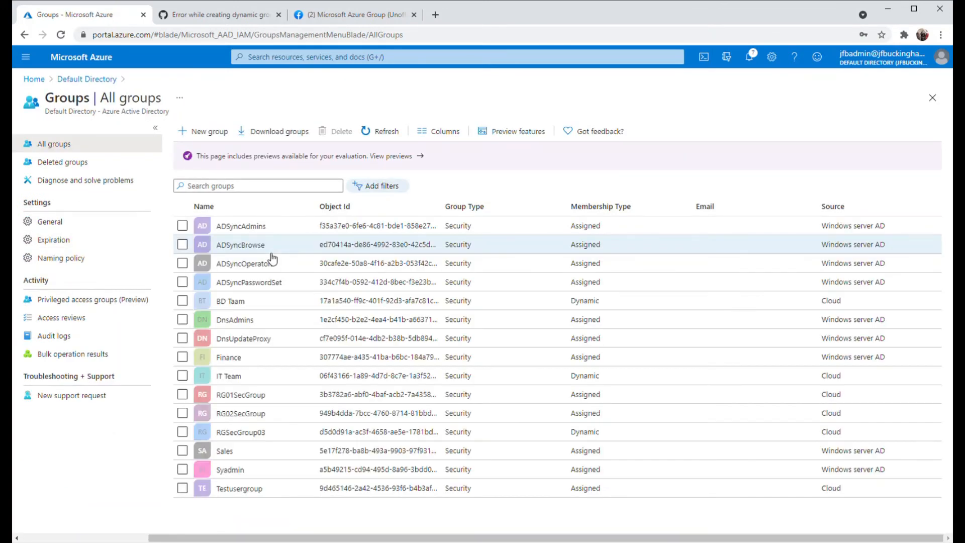
pyautogui.click(240, 380)
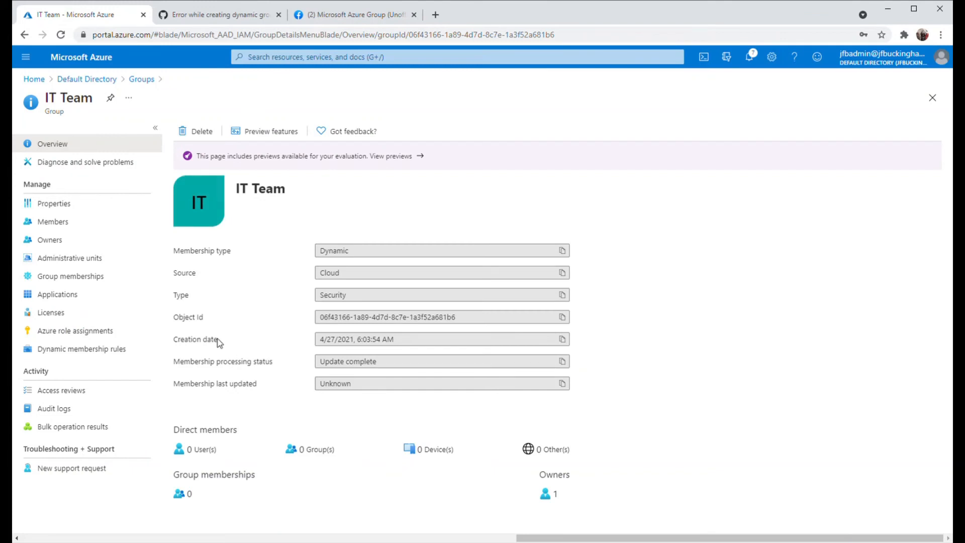
pyautogui.click(66, 223)
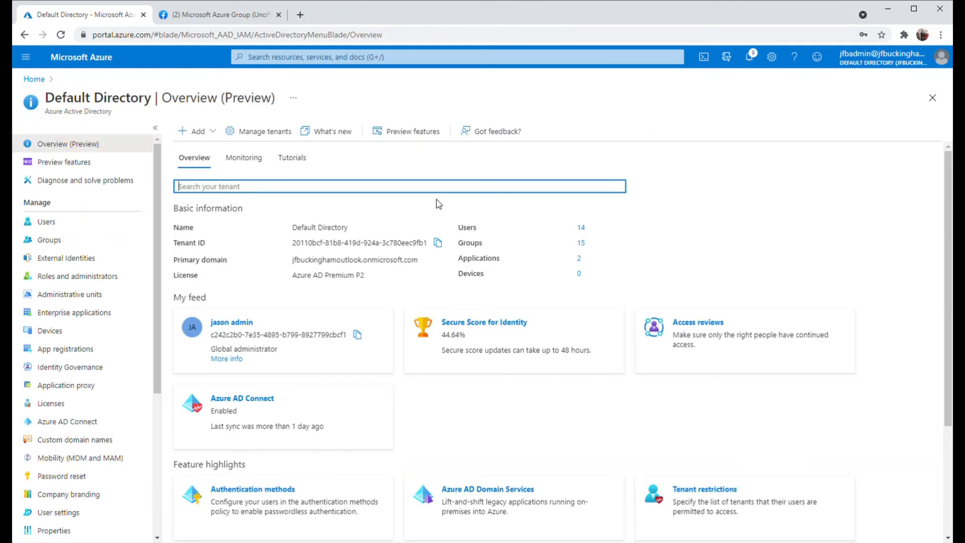
# Check the member list of the BD Taam group in the directory
pyautogui.click(50, 239)
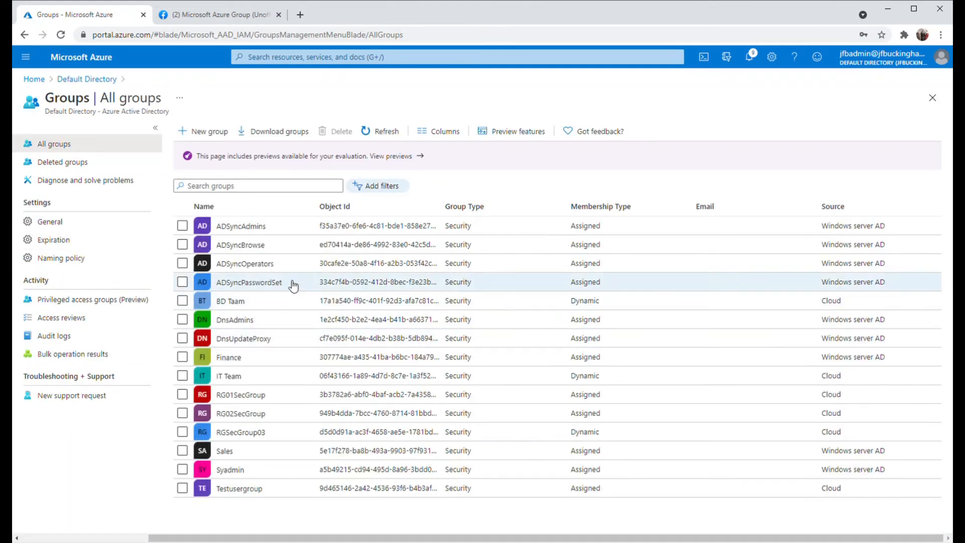
pyautogui.click(239, 302)
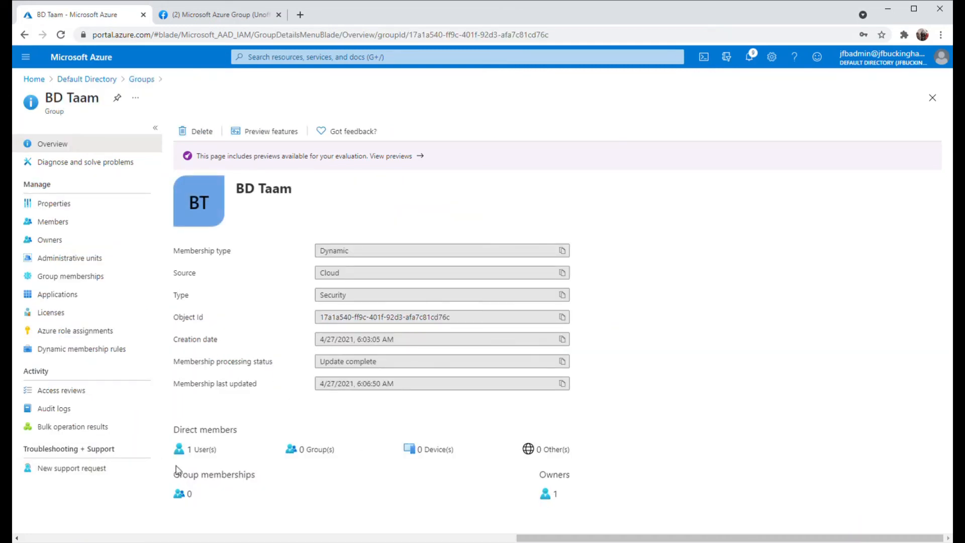
pyautogui.click(61, 223)
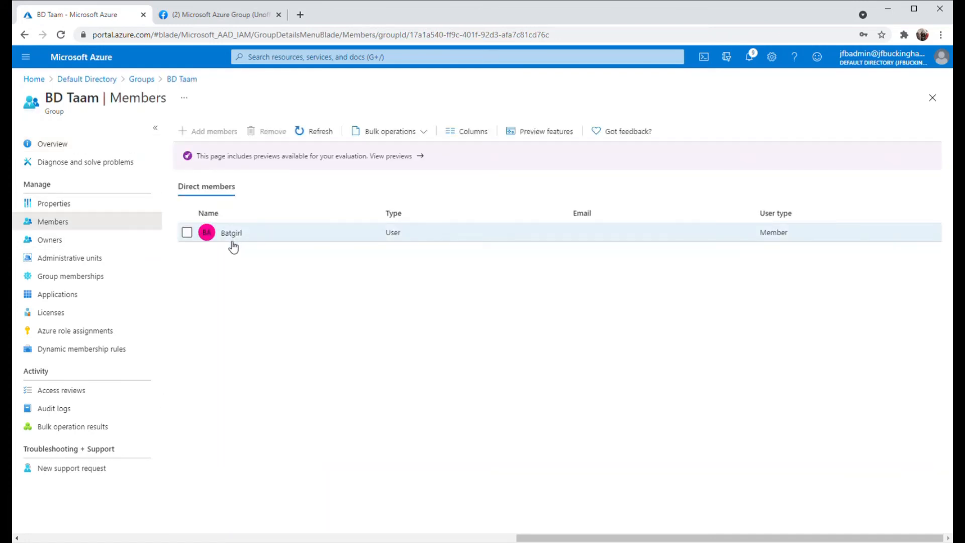
# Inspect the plans of the Azure Active Directory Premium P2 license that the Batgirl member holds
pyautogui.click(233, 234)
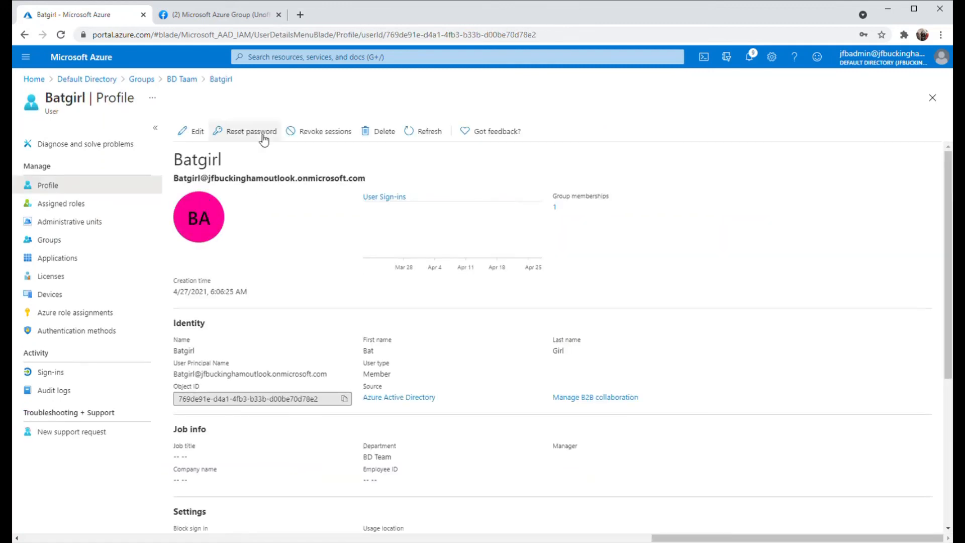
pyautogui.click(70, 278)
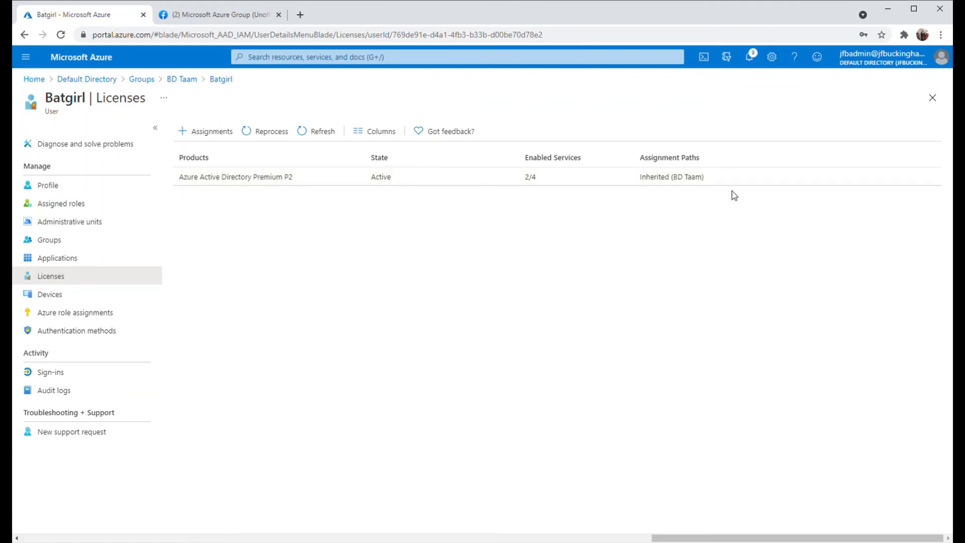
pyautogui.click(228, 178)
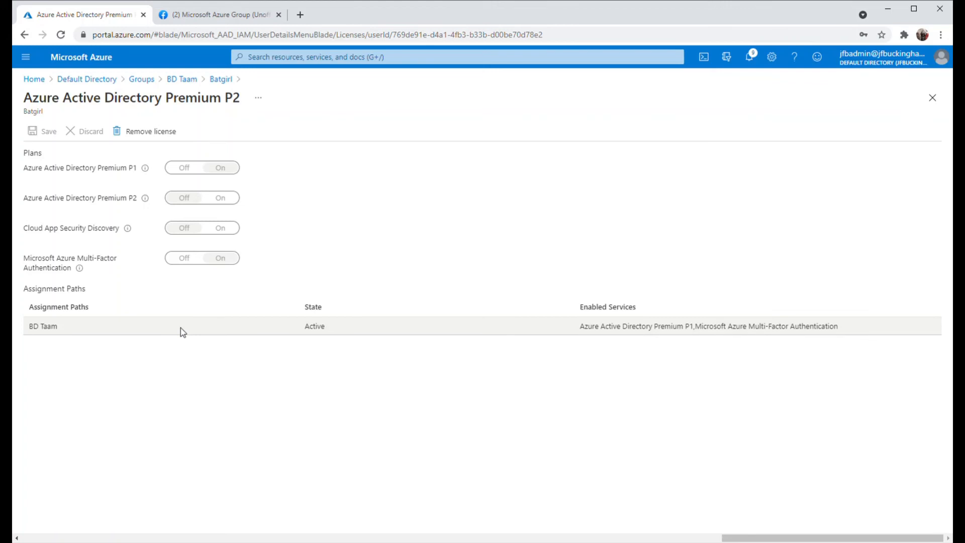
# Review the licenses assigned to the BD Taam group
pyautogui.click(142, 79)
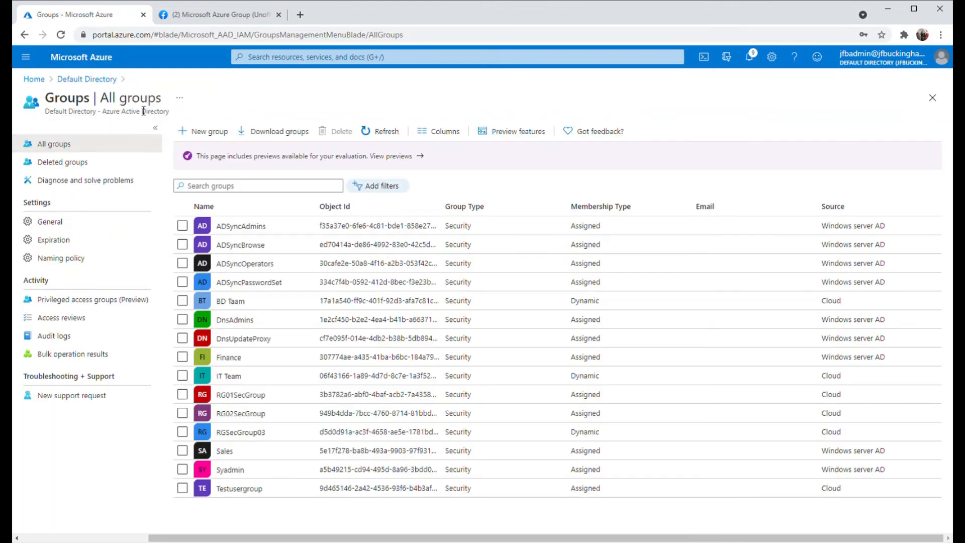
pyautogui.click(237, 304)
pyautogui.click(88, 314)
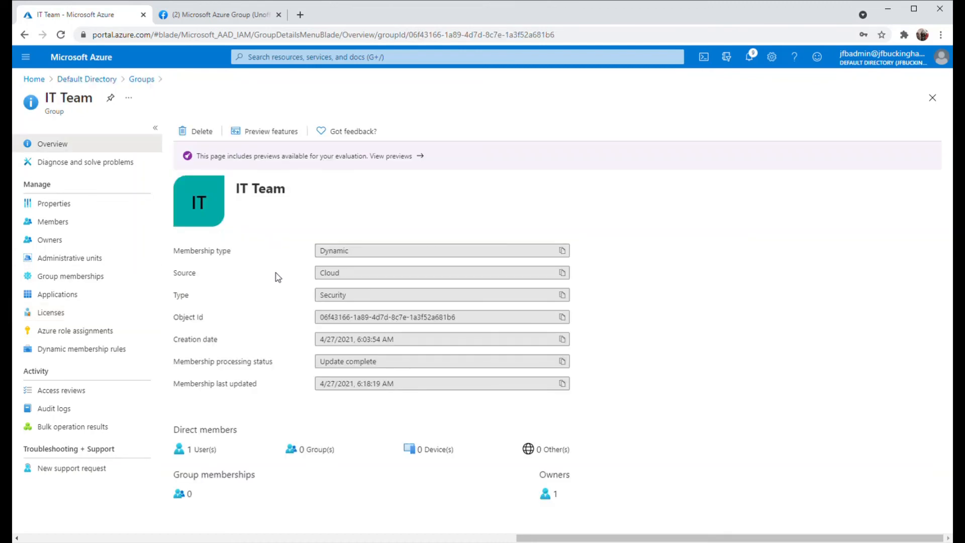
# Look up batman among the IT Team group's members and inspect the plans of his Azure Active Directory Premium P2 license
pyautogui.click(57, 222)
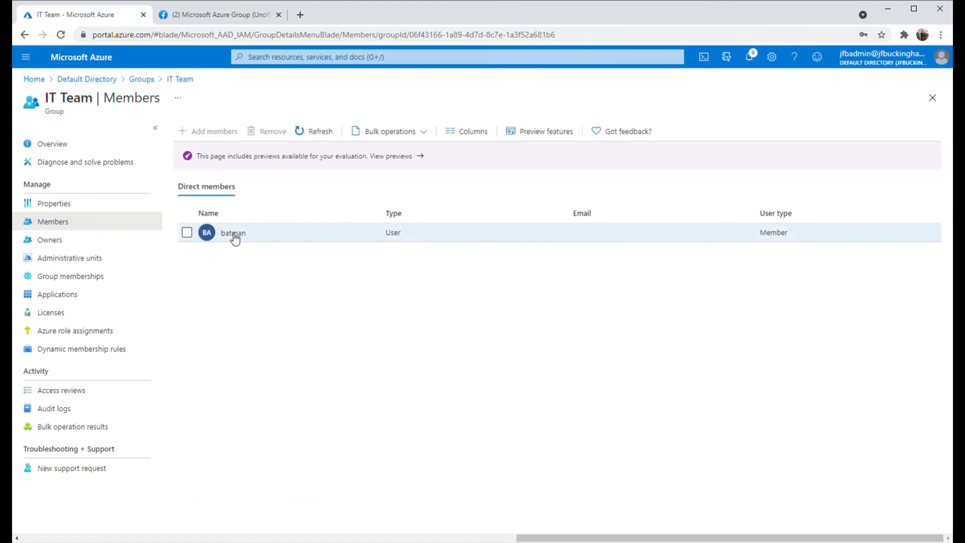
pyautogui.click(233, 233)
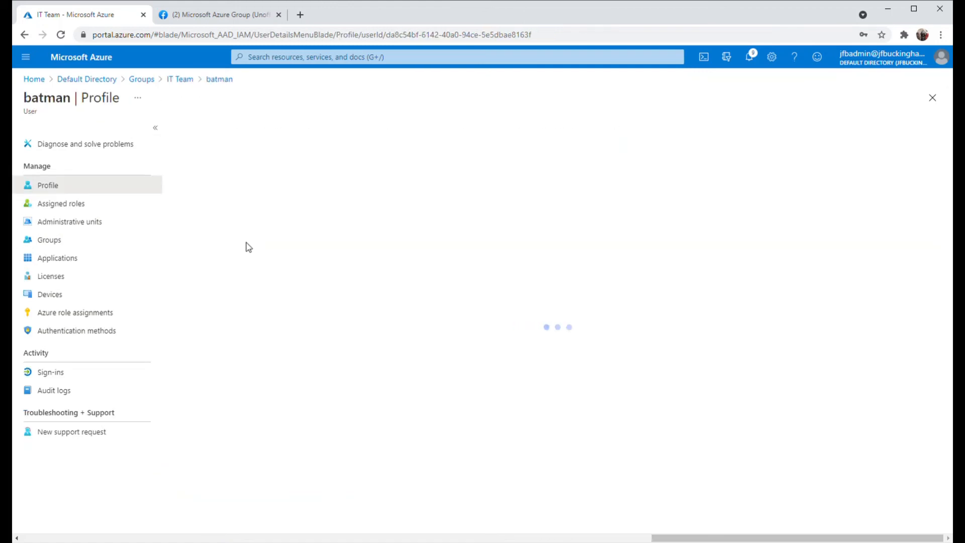
pyautogui.click(59, 277)
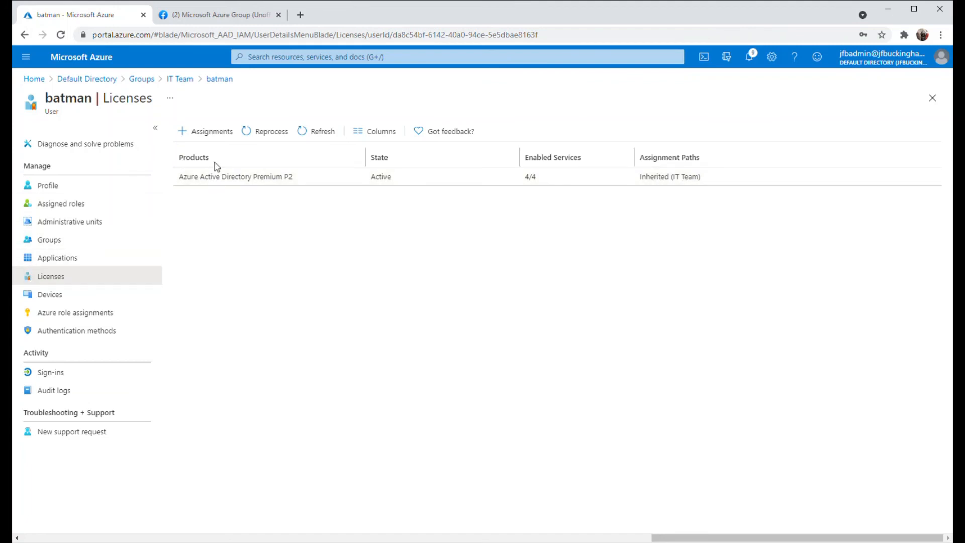
pyautogui.click(218, 179)
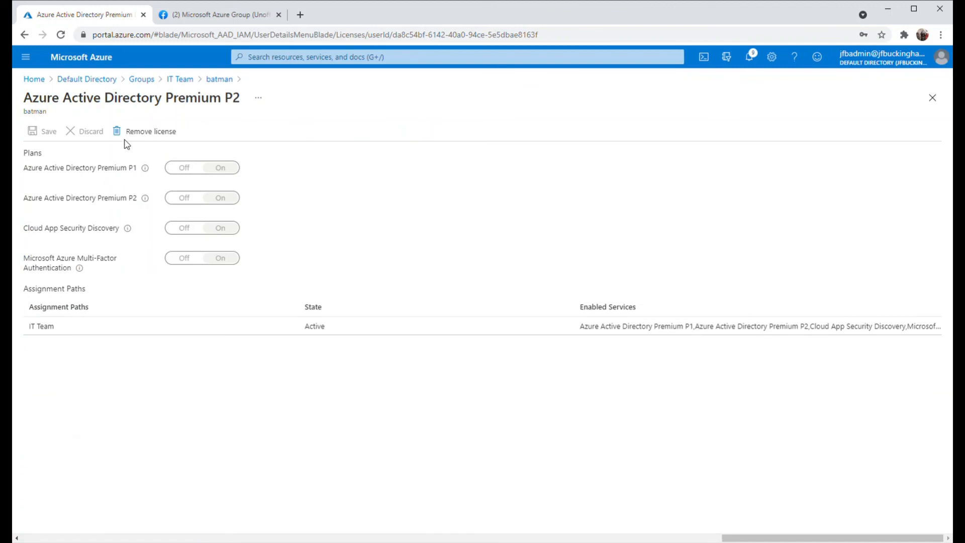
# Review the IT Team group's licenses and the operators available for the department expression in its dynamic membership rule
pyautogui.click(145, 79)
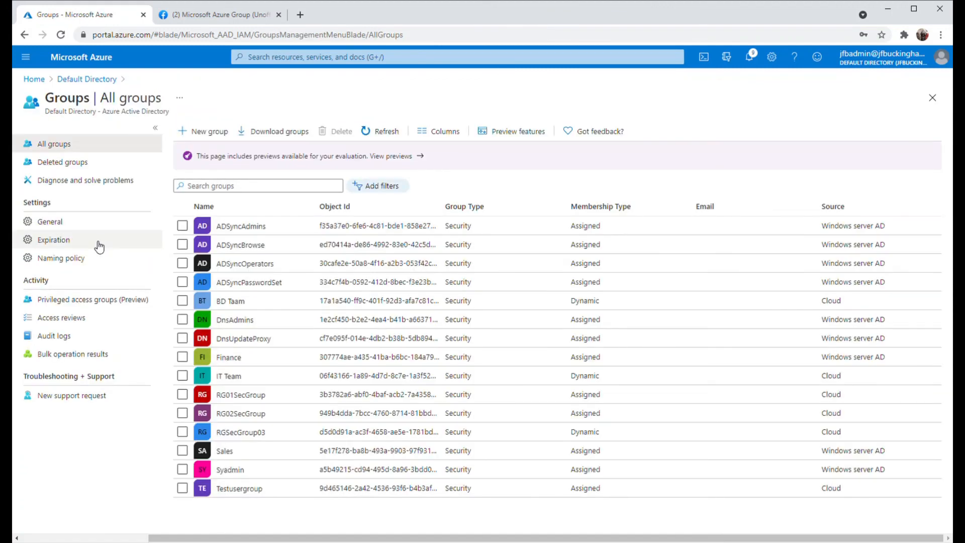
pyautogui.click(236, 378)
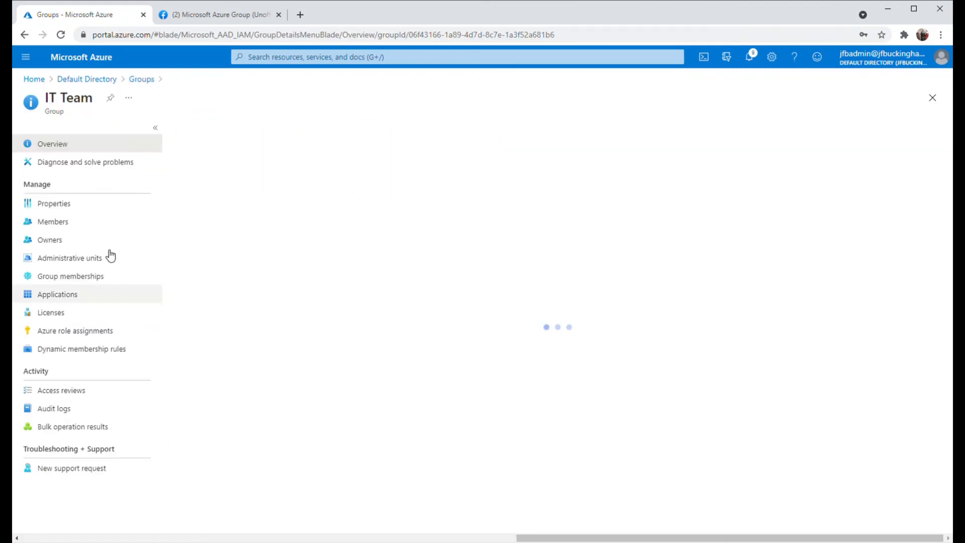
pyautogui.click(60, 313)
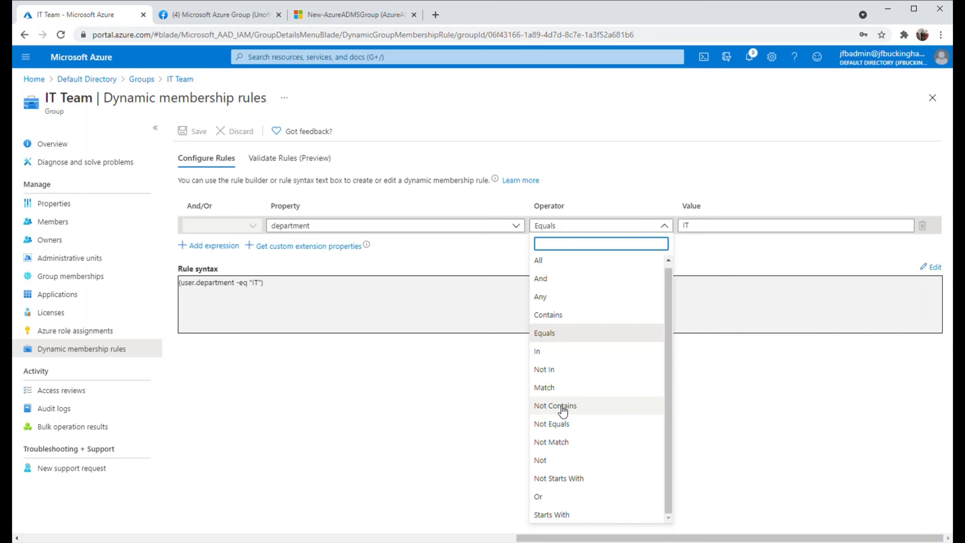
pyautogui.scroll(1, 563, 411)
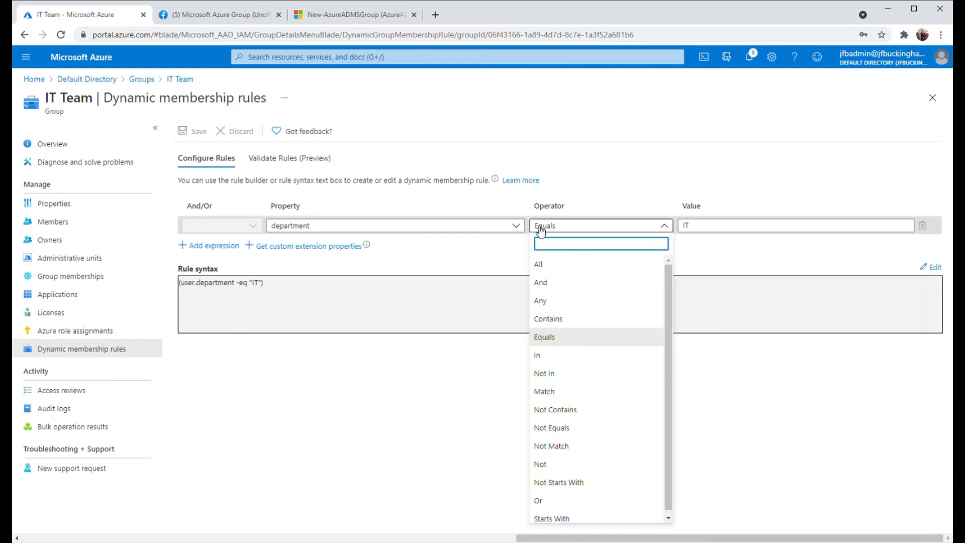